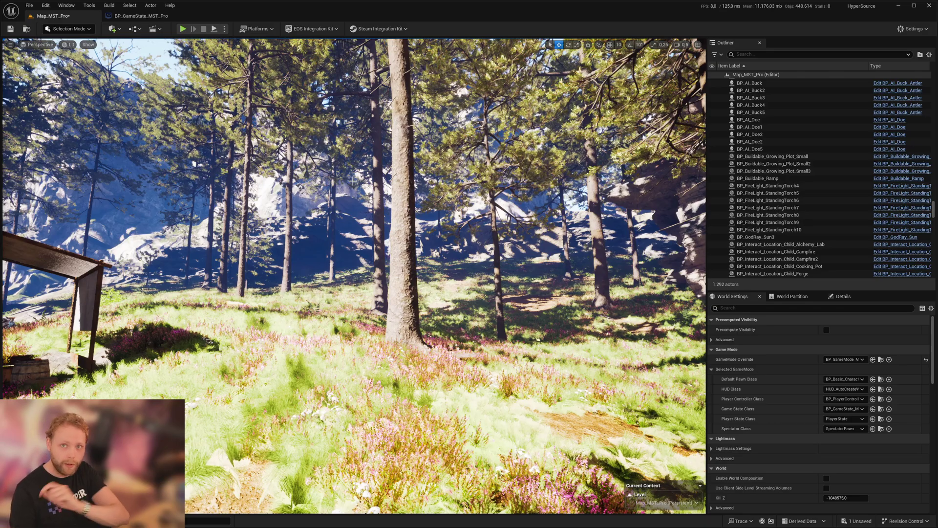
# Find the BP_DayNight_SunMoon blueprint and place it in the level near the wooden shelter.
pyautogui.hotkey('ctrl', 'p')
pyautogui.write('day nig')
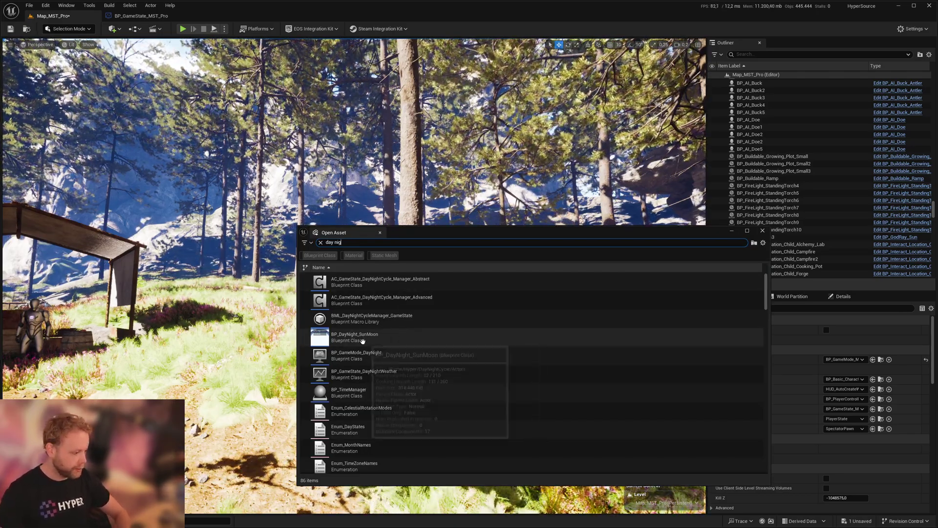
pyautogui.moveTo(378, 339); pyautogui.dragTo(244, 342)
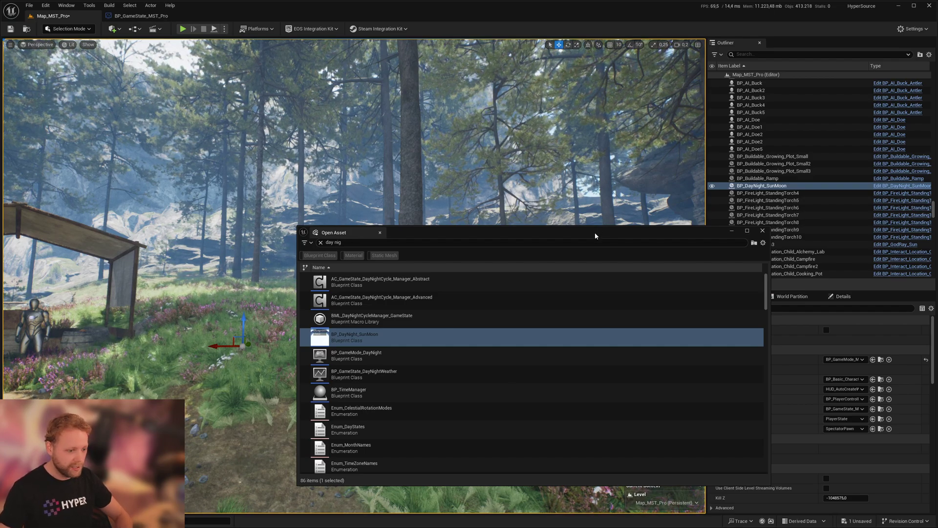
# Find the BP_TimeManager blueprint and place it in the level.
pyautogui.click(321, 242)
pyautogui.write('time ma')
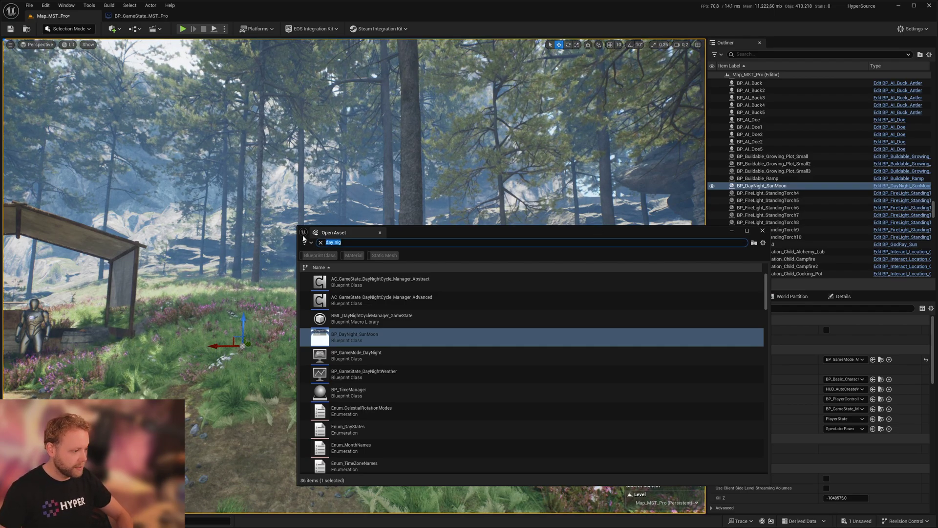
pyautogui.write('nager')
pyautogui.press('Home')
pyautogui.write('bp')
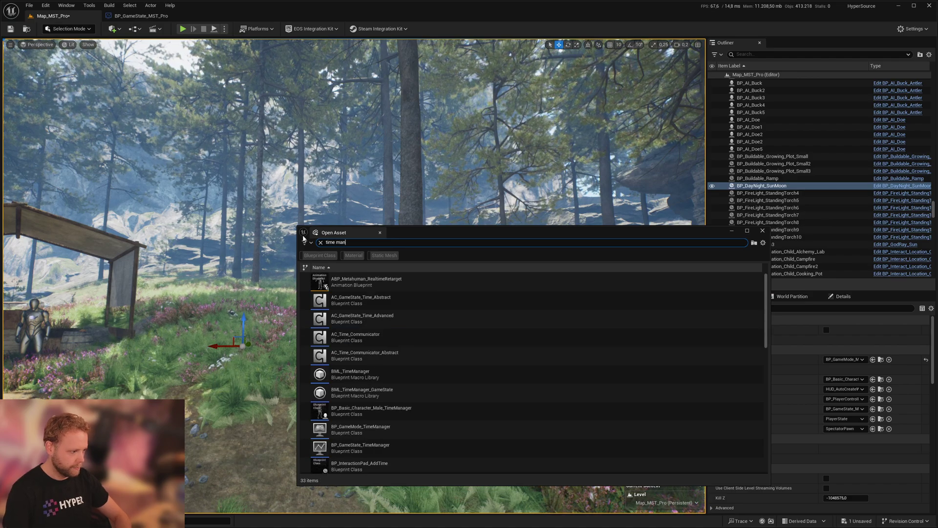
pyautogui.click(377, 470)
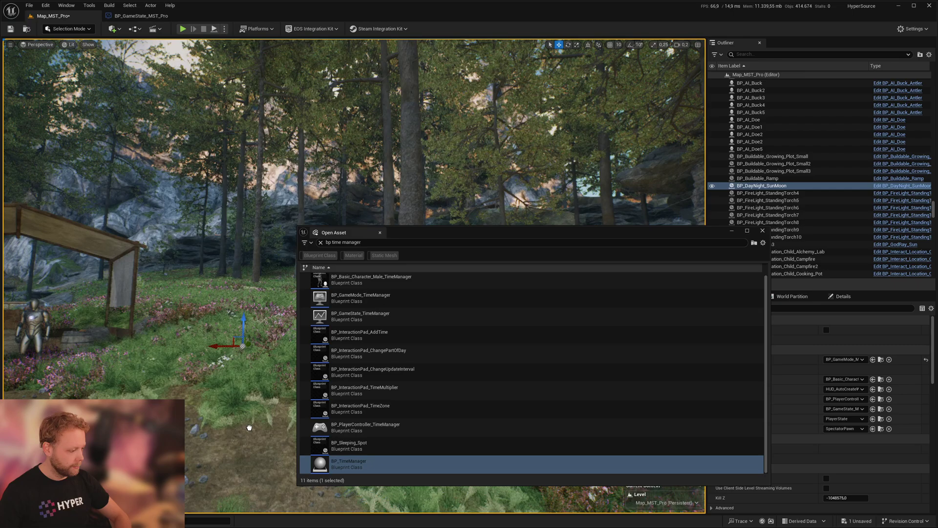
pyautogui.click(249, 428)
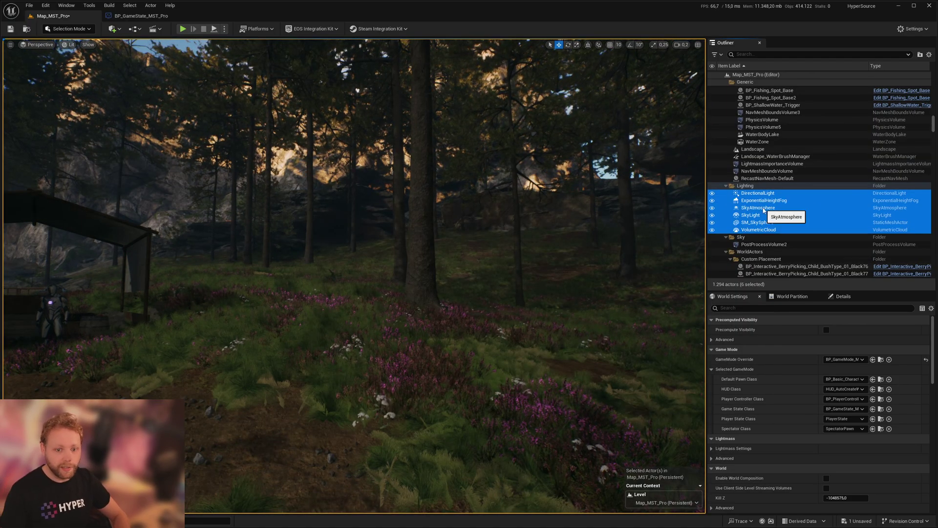
# Delete the existing actors in the Lighting folder and PostProcessVolume2 in the Sky folder.
pyautogui.press('Delete')
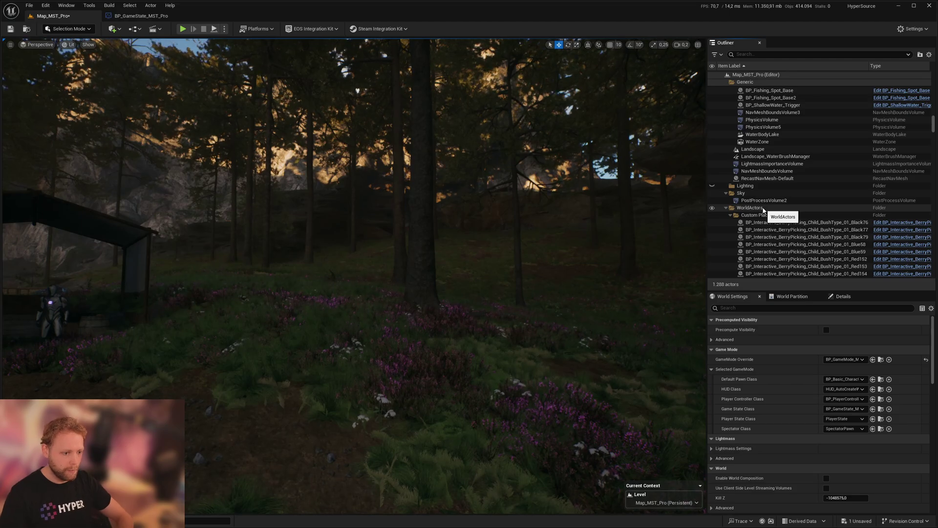
pyautogui.click(770, 201)
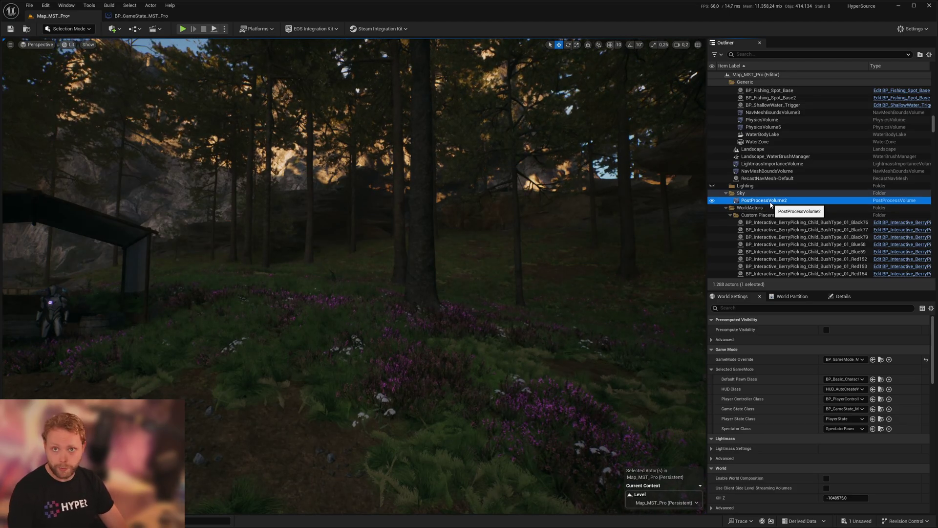
pyautogui.press('Delete')
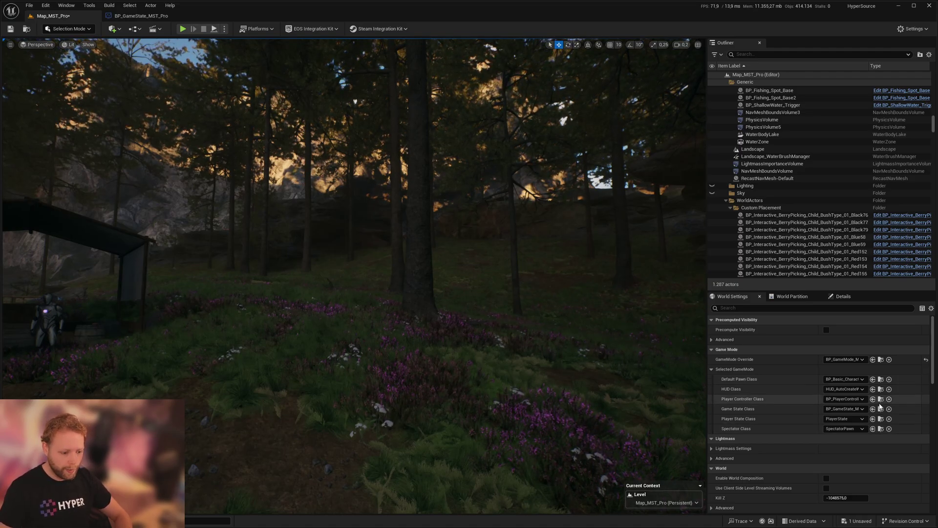
# Add the AC_GameState_Time_Advanced component to the BP_GameState_MST_Pro blueprint.
pyautogui.click(141, 16)
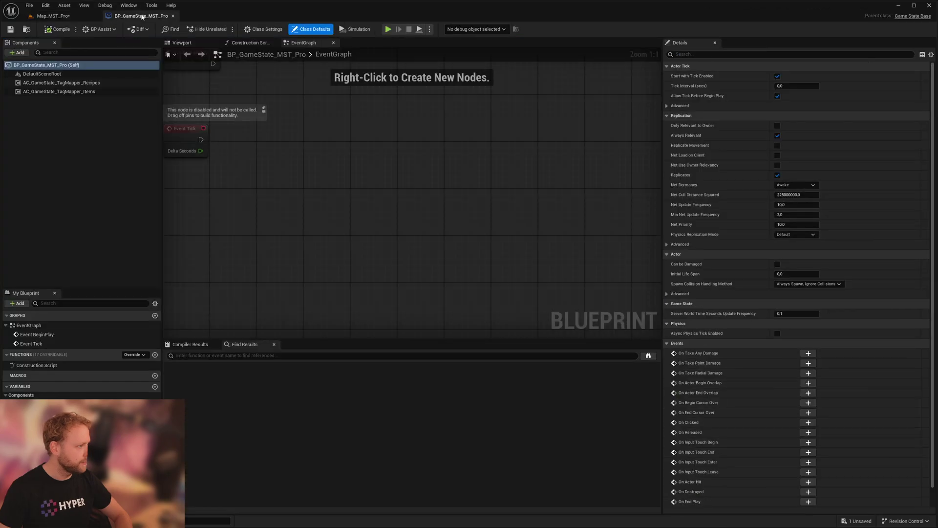
pyautogui.click(20, 53)
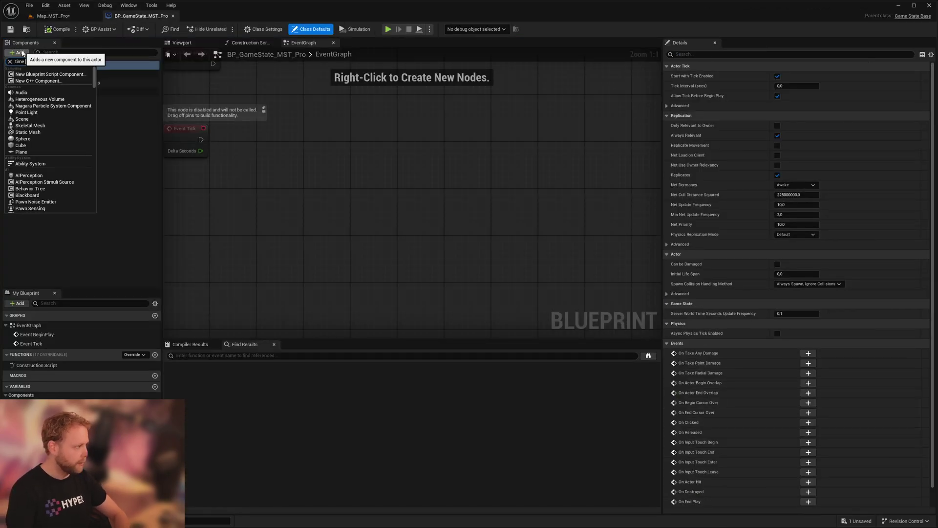
pyautogui.write('time')
pyautogui.press('Return')
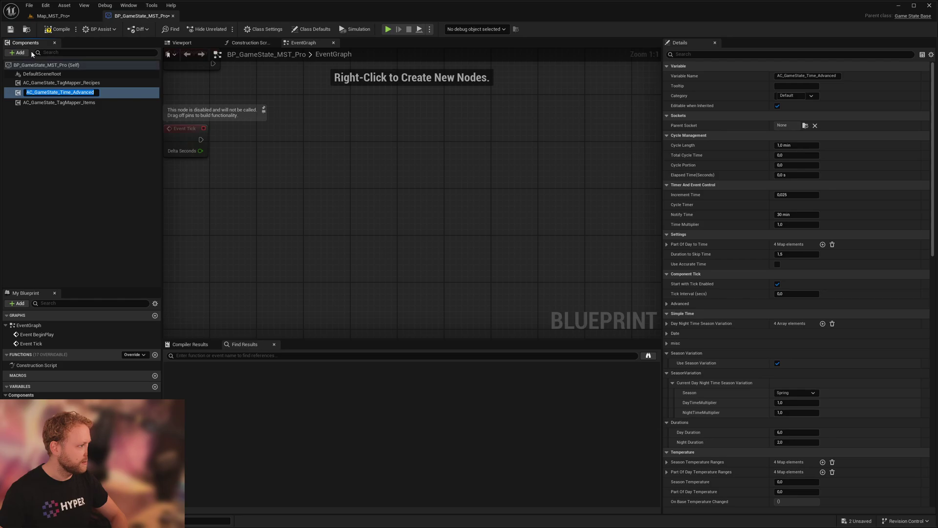
# Add the AC Game State Day Night Cycle Manager component to the game state blueprint.
pyautogui.click(22, 53)
pyautogui.write('day n')
pyautogui.press('Return')
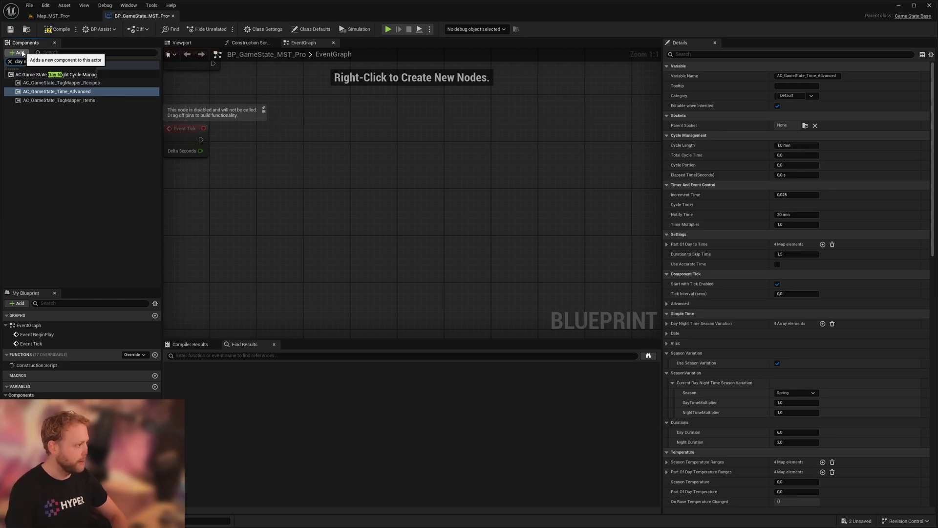
pyautogui.click(82, 153)
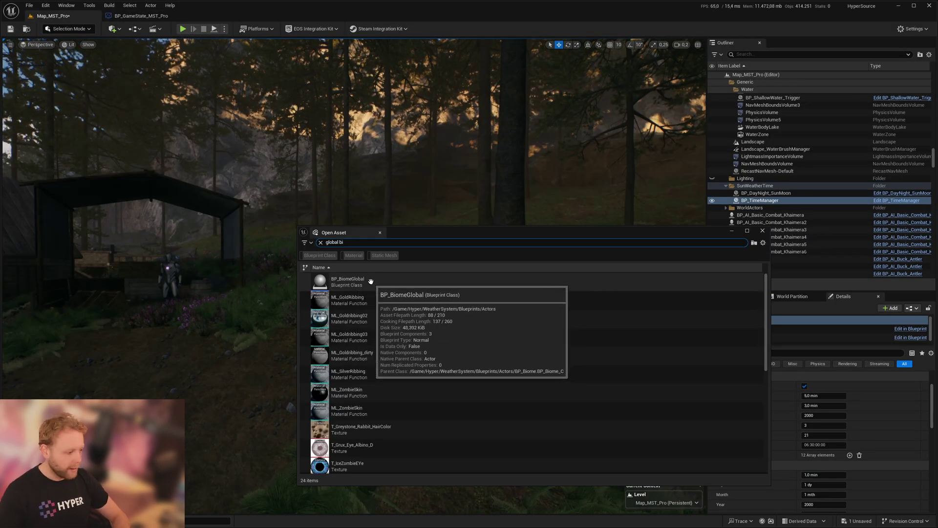
# Place the BP_BiomeGlobal blueprint on the ground in the level and close the asset search.
pyautogui.click(362, 284)
pyautogui.click(269, 330)
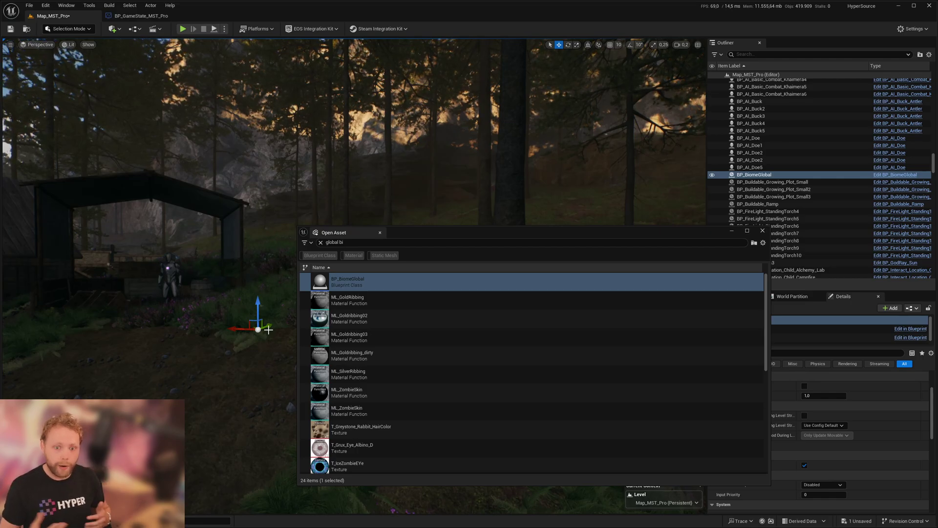
pyautogui.press('Escape')
# Assign DT_ForestTransitions as BP_BiomeGlobal's Biome Transition Data and locate that data table among the project assets.
pyautogui.scroll(-5, 767, 424)
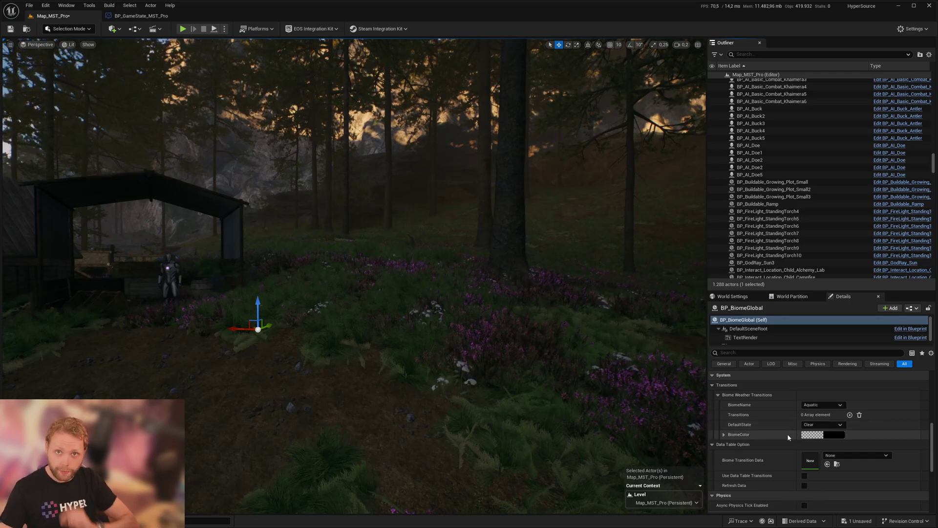
pyautogui.scroll(-3, 743, 454)
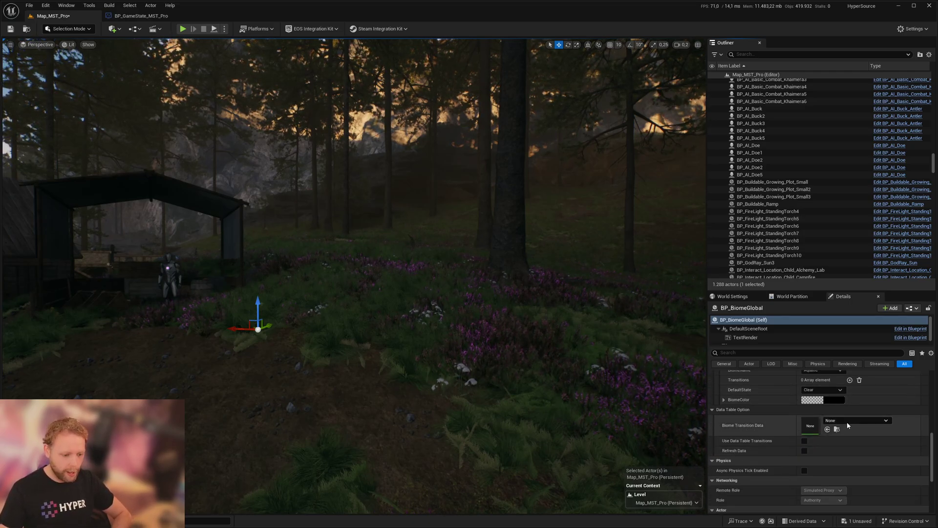
pyautogui.click(847, 421)
pyautogui.write('for')
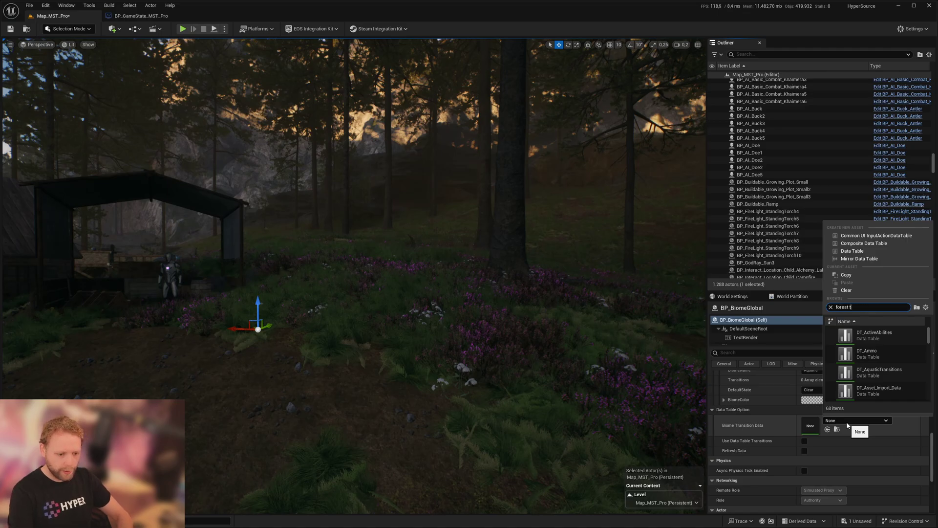
pyautogui.write('est t')
pyautogui.press('Return')
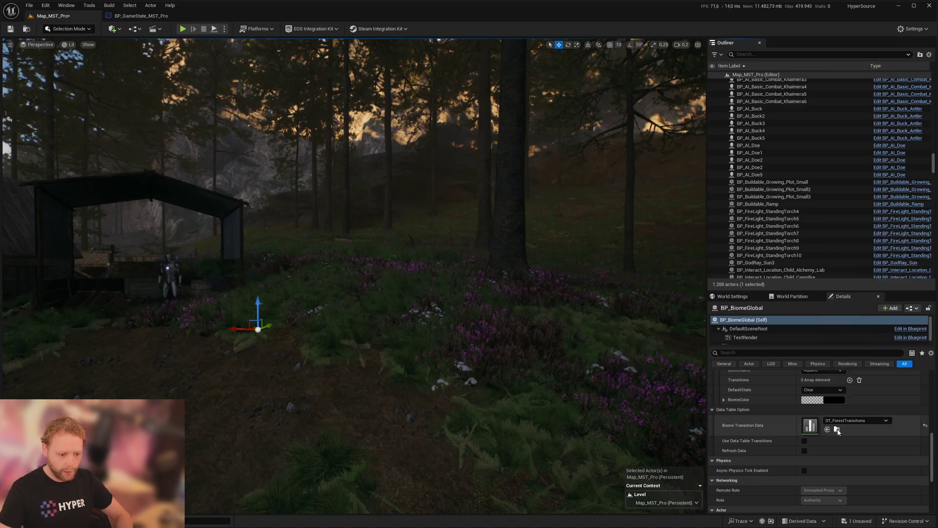
pyautogui.click(837, 430)
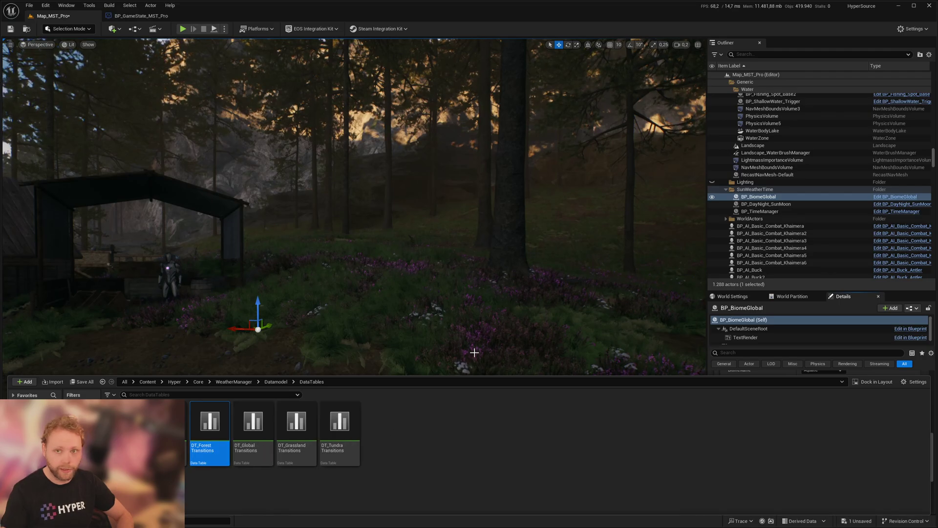
# Enable Use Data Table Transitions on BP_BiomeGlobal and refresh its data.
pyautogui.click(804, 441)
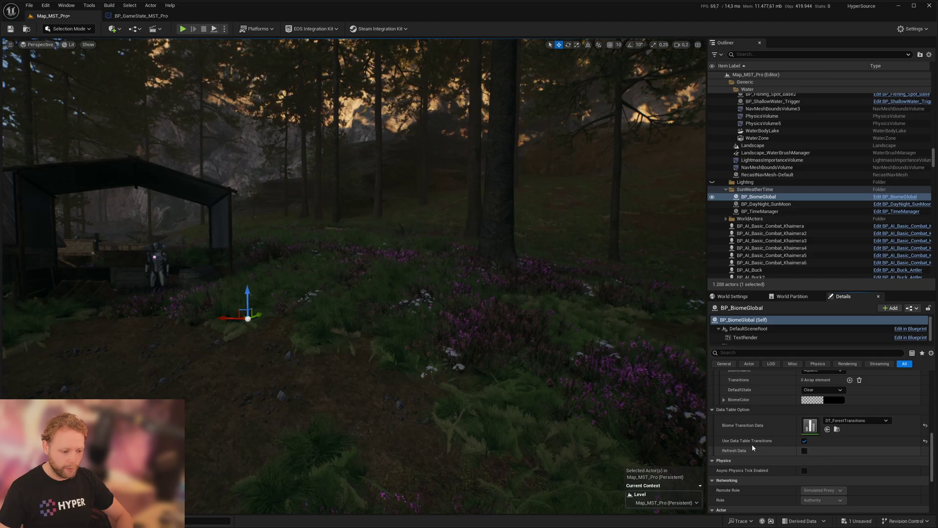
pyautogui.click(804, 450)
pyautogui.scroll(2, 733, 421)
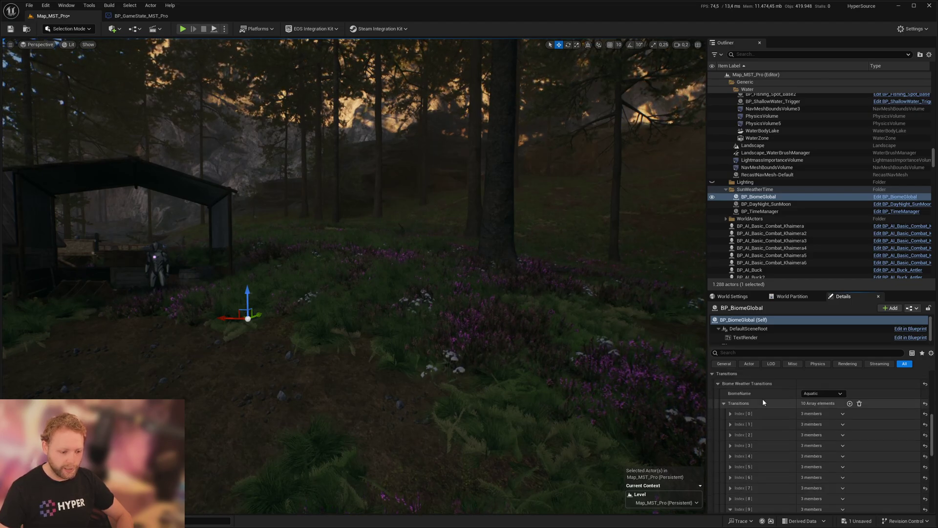
# Expand the first two weather transitions of BP_BiomeGlobal and set its BiomeName to Forest.
pyautogui.click(731, 414)
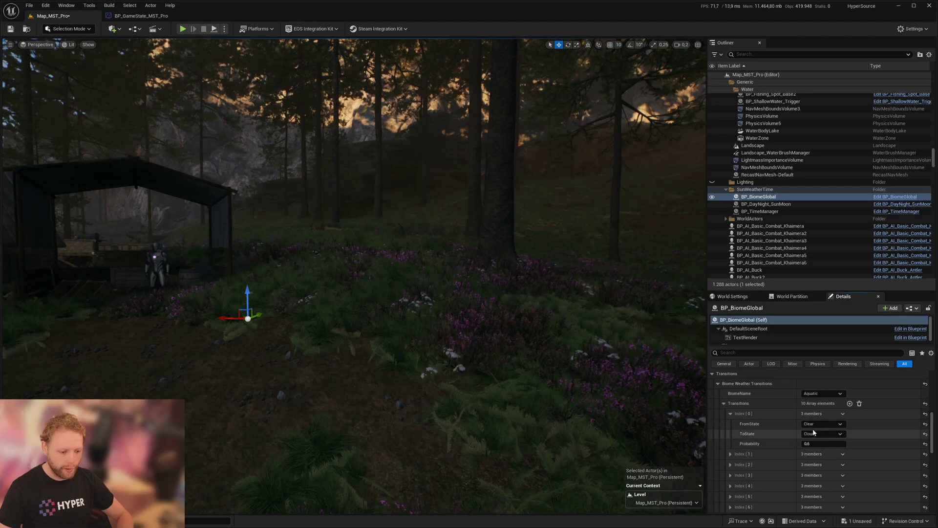
pyautogui.scroll(-1, 819, 430)
pyautogui.click(731, 442)
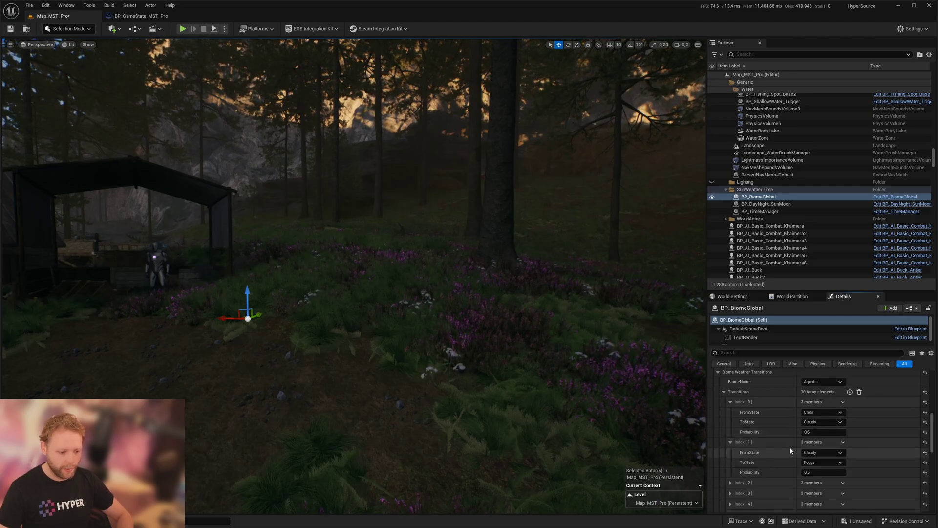
pyautogui.scroll(1, 792, 446)
pyautogui.click(826, 406)
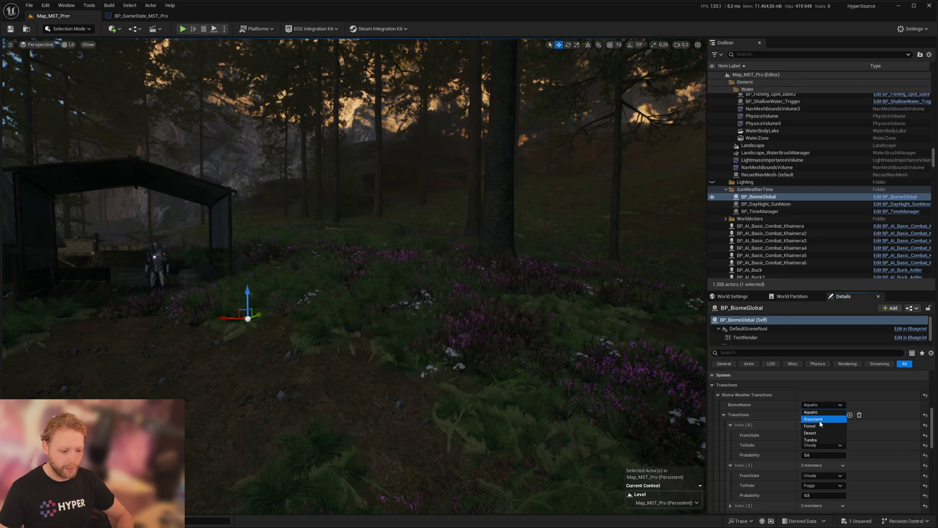
pyautogui.click(820, 425)
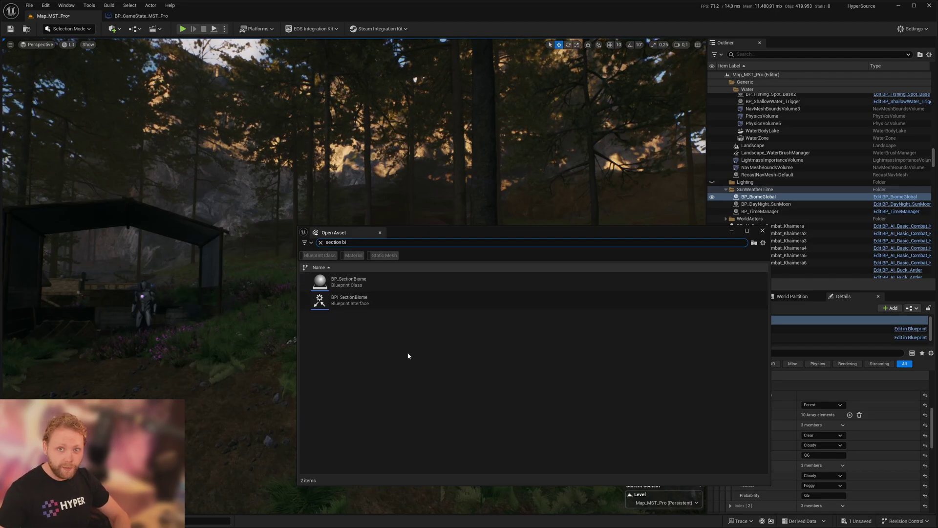
# Place the BP_SectionBiome blueprint in the level and focus the view on it.
pyautogui.click(334, 282)
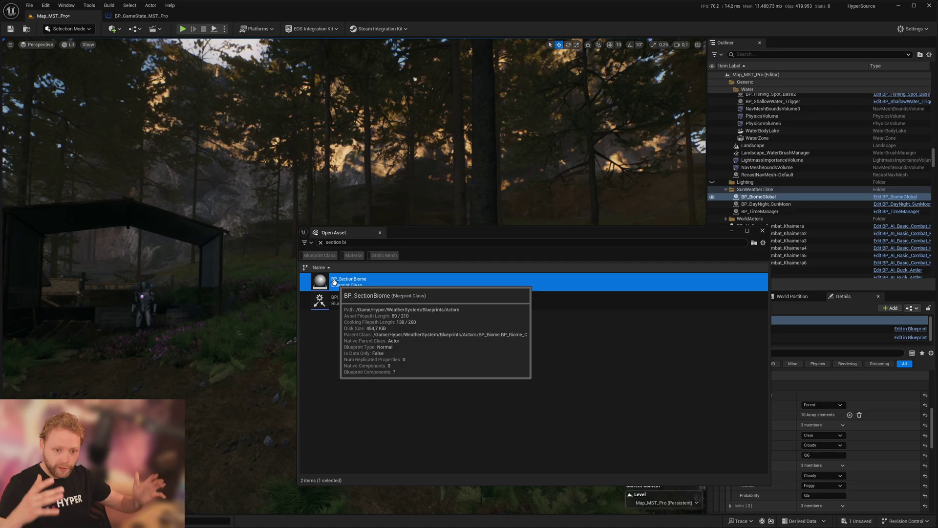
pyautogui.click(266, 303)
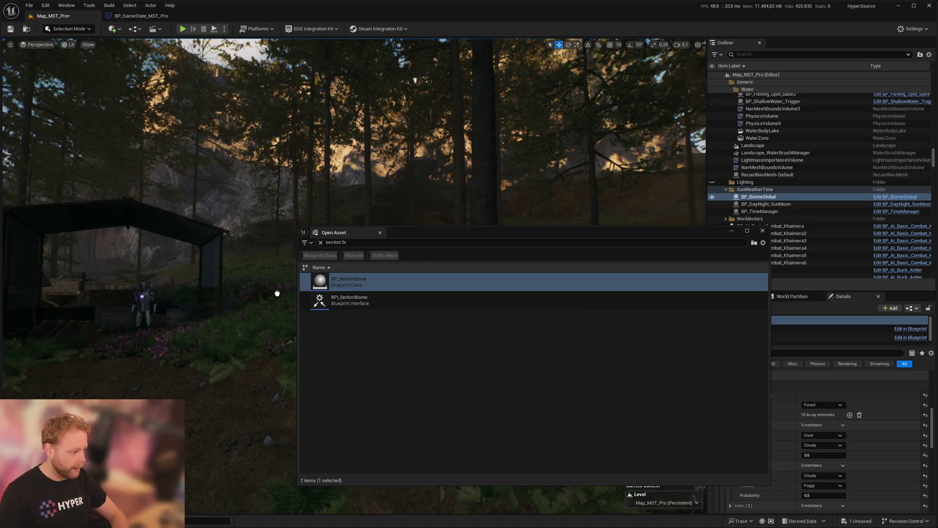
pyautogui.press('f')
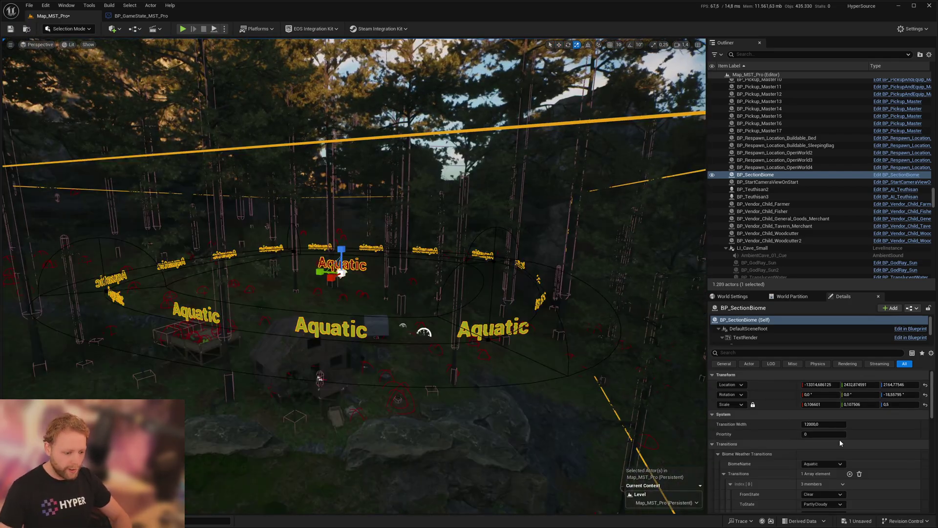
# Load DT_AquaticTransitions into BP_SectionBiome through its Biome Transition Data and a data refresh, and inspect the second transition.
pyautogui.scroll(-4, 830, 444)
pyautogui.scroll(-1, 804, 462)
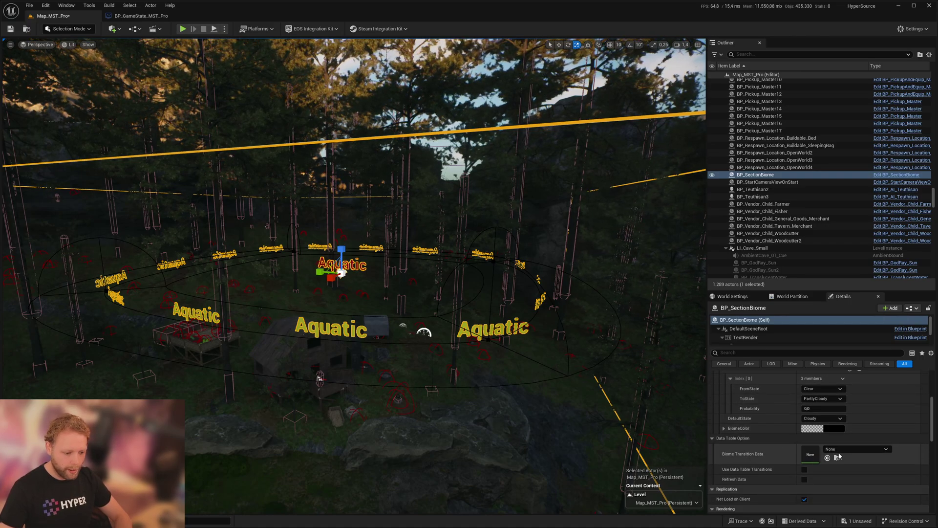
pyautogui.click(844, 450)
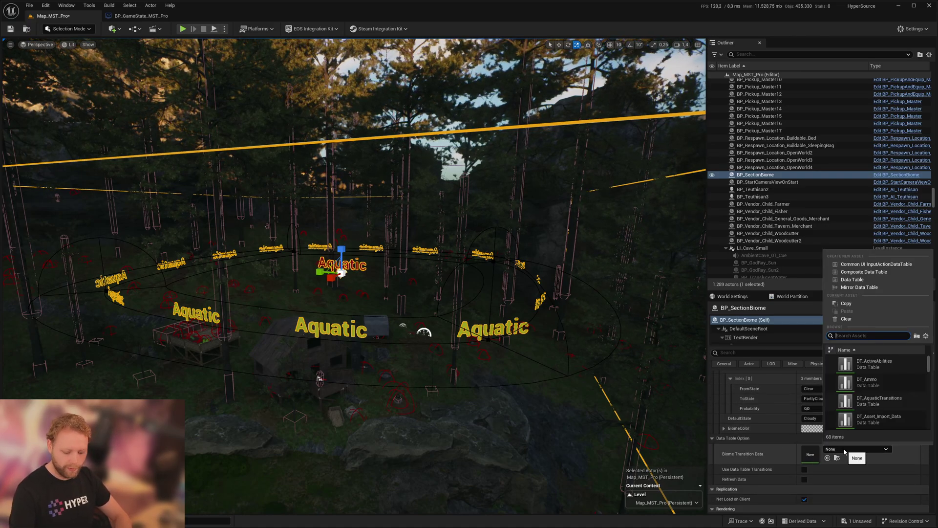
pyautogui.click(879, 401)
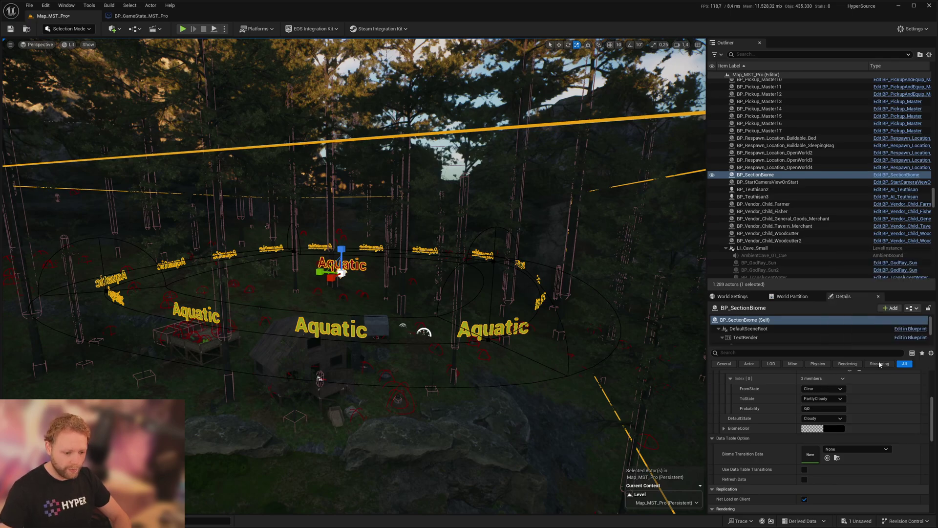
pyautogui.click(804, 478)
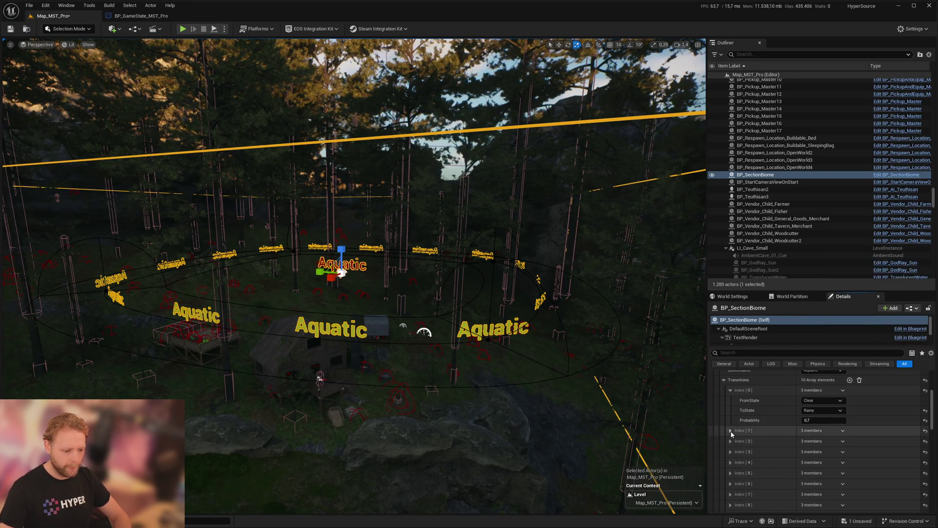
pyautogui.click(731, 430)
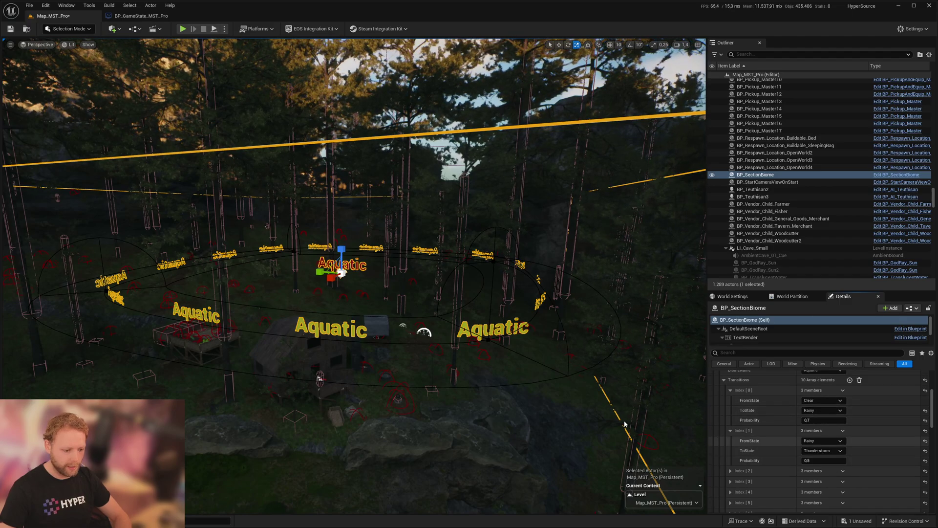
pyautogui.scroll(-6, 463, 303)
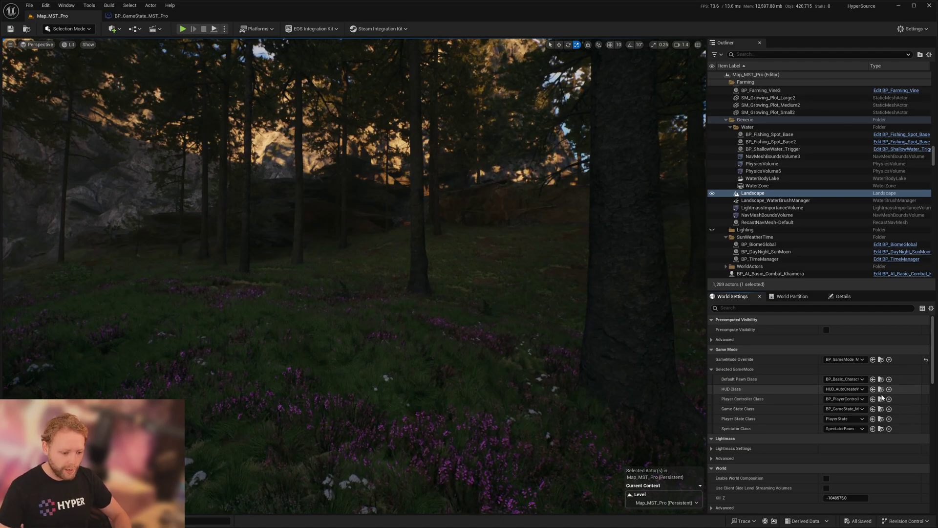
# Open the level's player controller blueprint, BP_PlayerController_MSTPro, and add the AC Player Controller Weather Manager component to it.
pyautogui.click(881, 399)
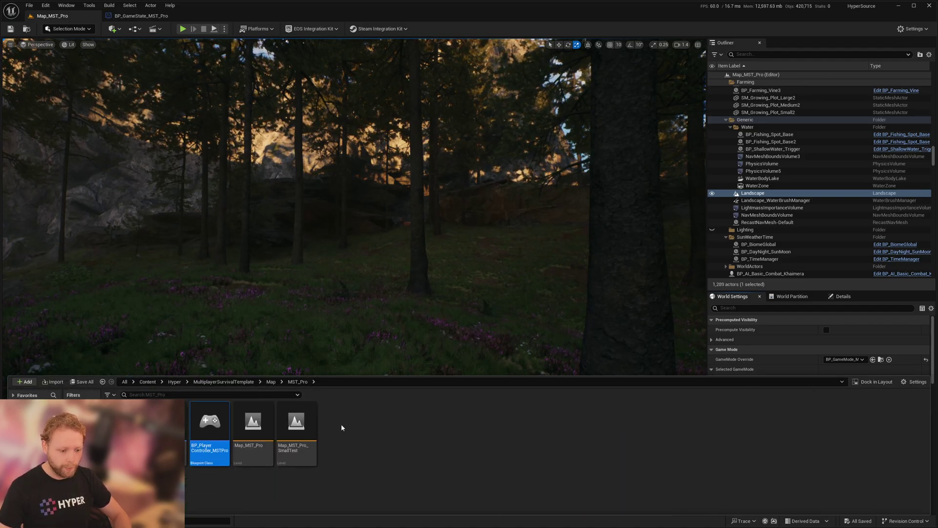
pyautogui.doubleClick(220, 440)
pyautogui.click(19, 52)
pyautogui.write('weat')
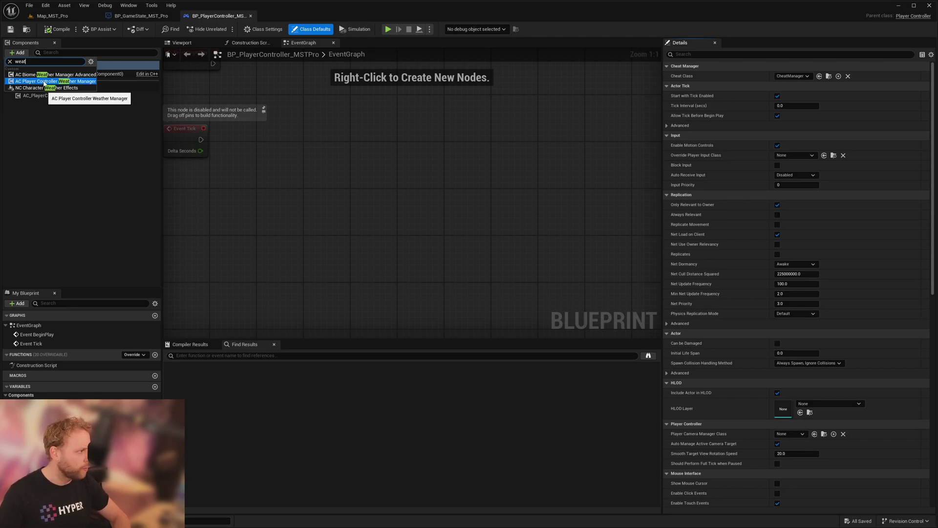
pyautogui.click(44, 82)
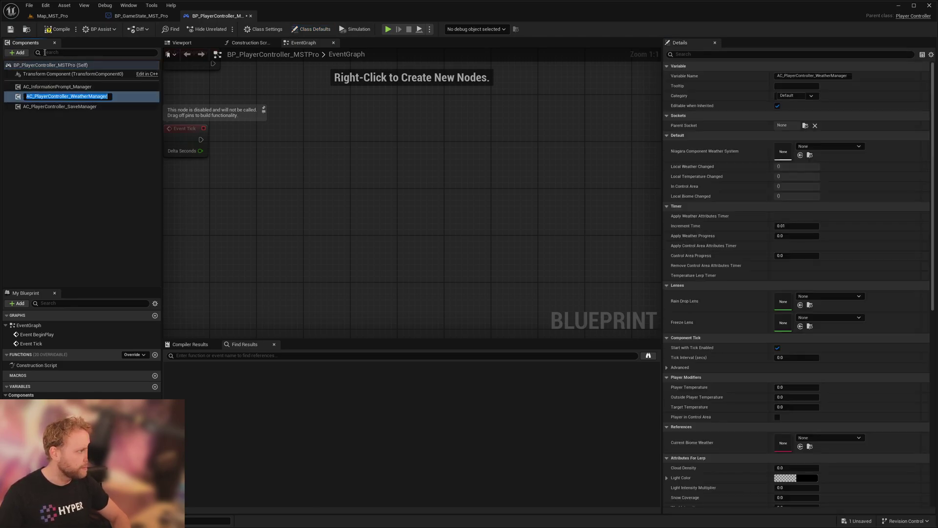
# Return to the Map_MST_Pro level and set the Simple Time of BP_TimeManager to 08:30:00:00.
pyautogui.click(51, 16)
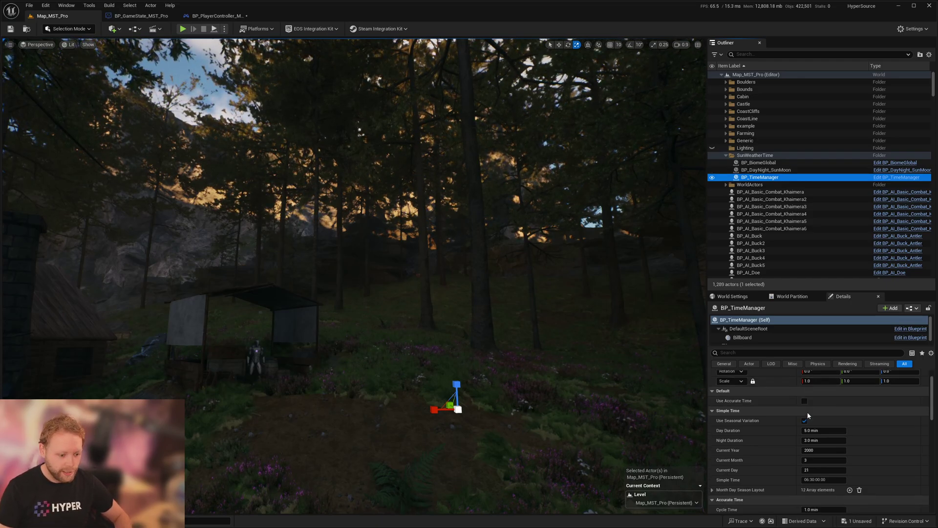
pyautogui.scroll(-2, 791, 416)
pyautogui.scroll(2, 767, 414)
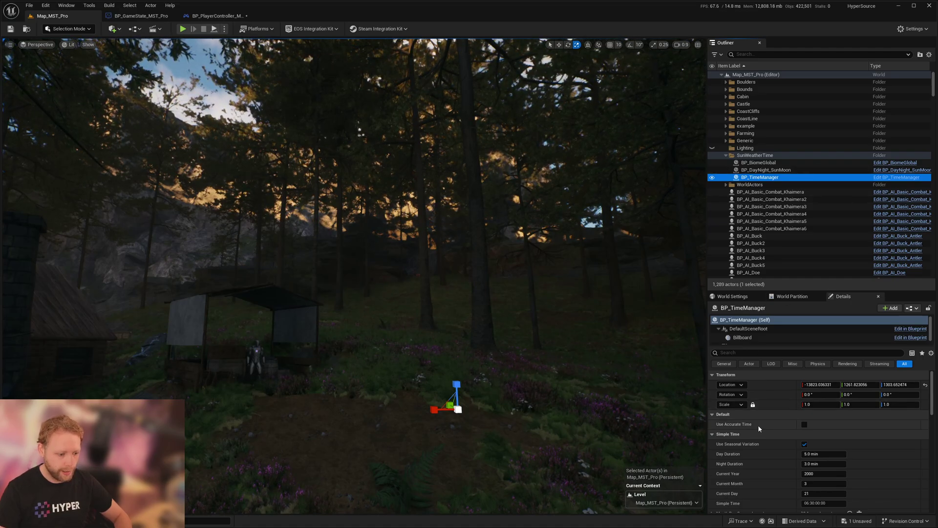
pyautogui.scroll(-3, 809, 419)
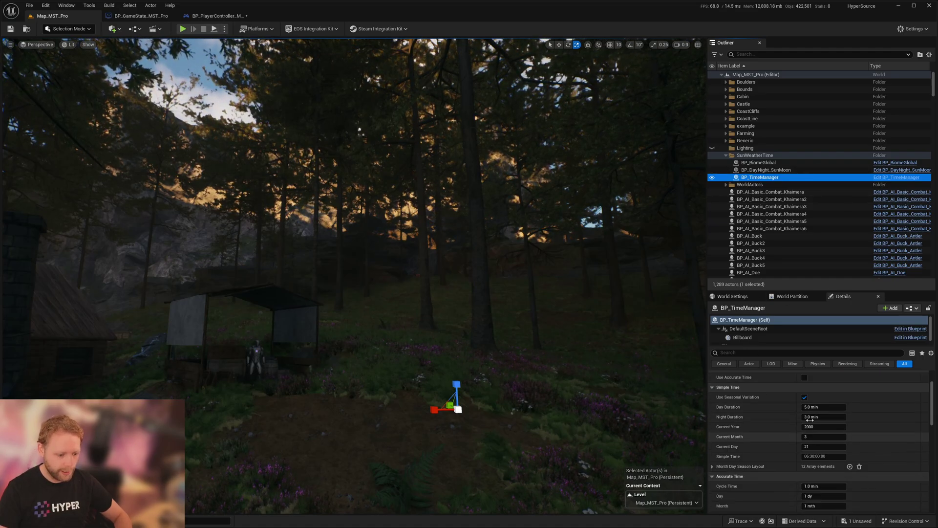
pyautogui.click(810, 456)
pyautogui.write('8')
pyautogui.press('Return')
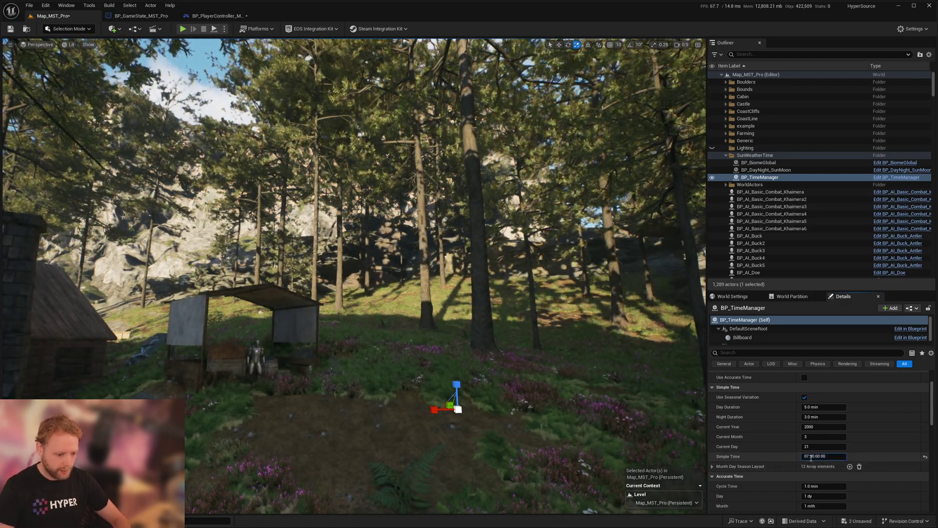
pyautogui.moveTo(489, 294); pyautogui.dragTo(376, 290, button='right')
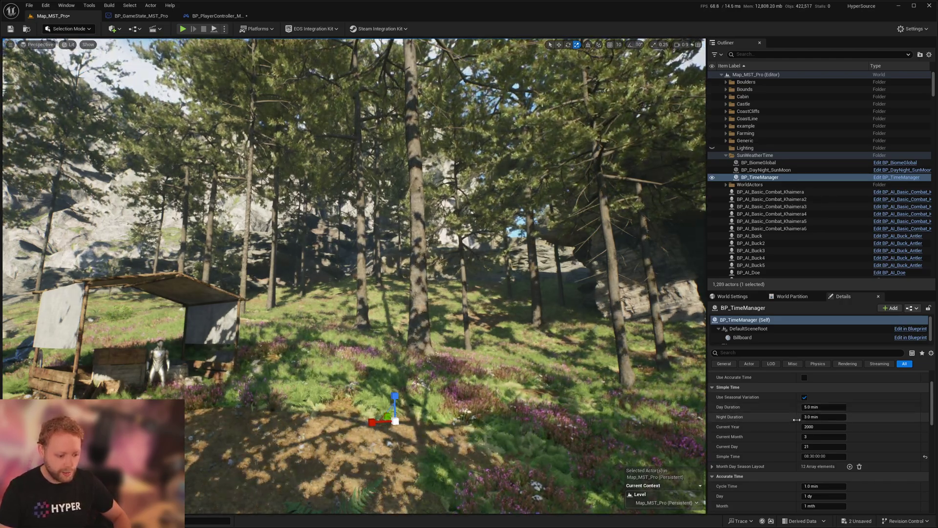
# Collapse the Accurate Time section of BP_TimeManager and review its remaining settings.
pyautogui.click(713, 477)
pyautogui.scroll(-3, 764, 443)
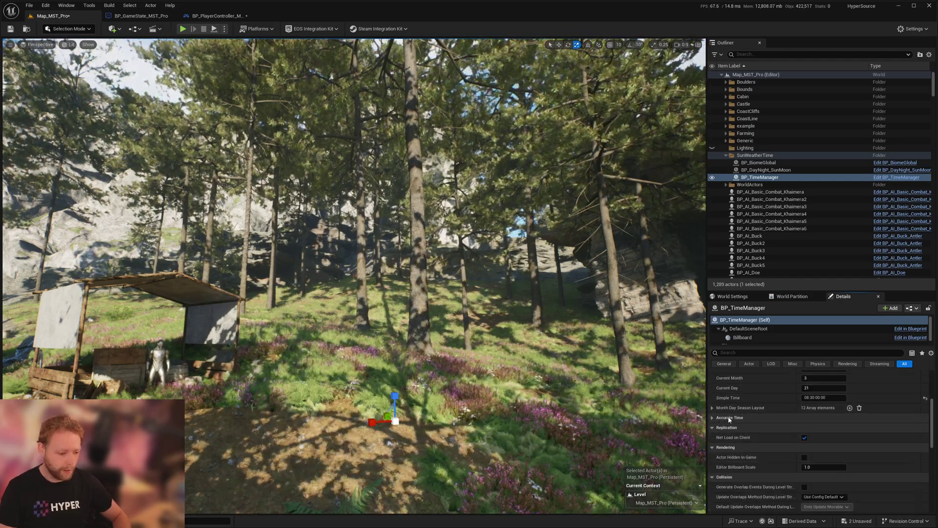
pyautogui.scroll(-1, 737, 421)
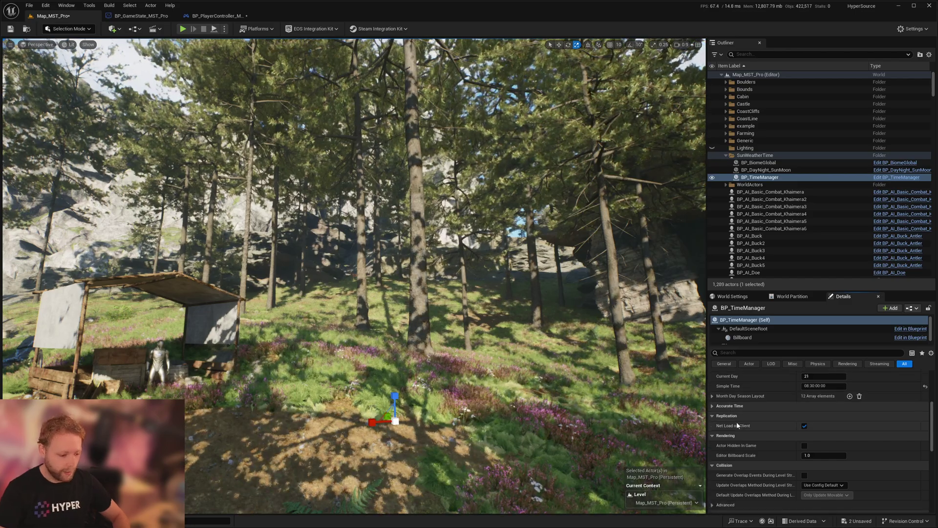
pyautogui.scroll(-2, 743, 407)
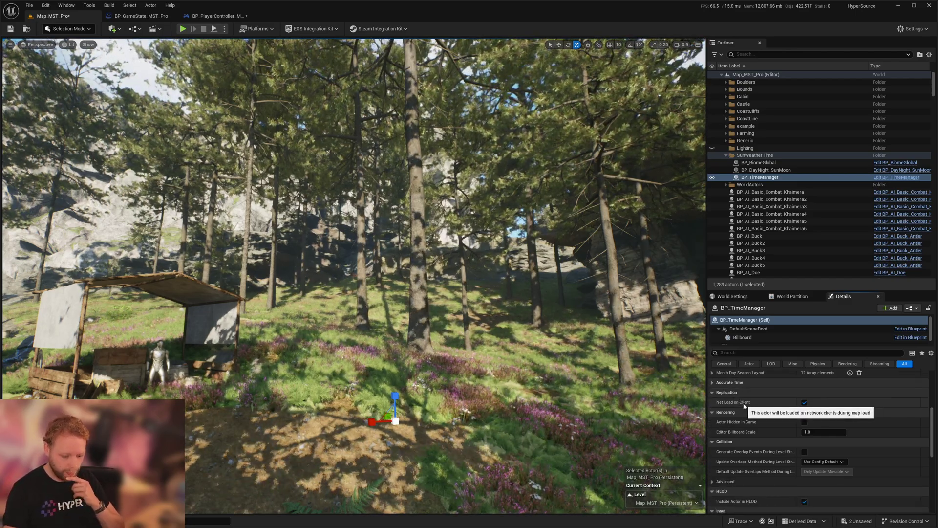
pyautogui.scroll(6, 747, 420)
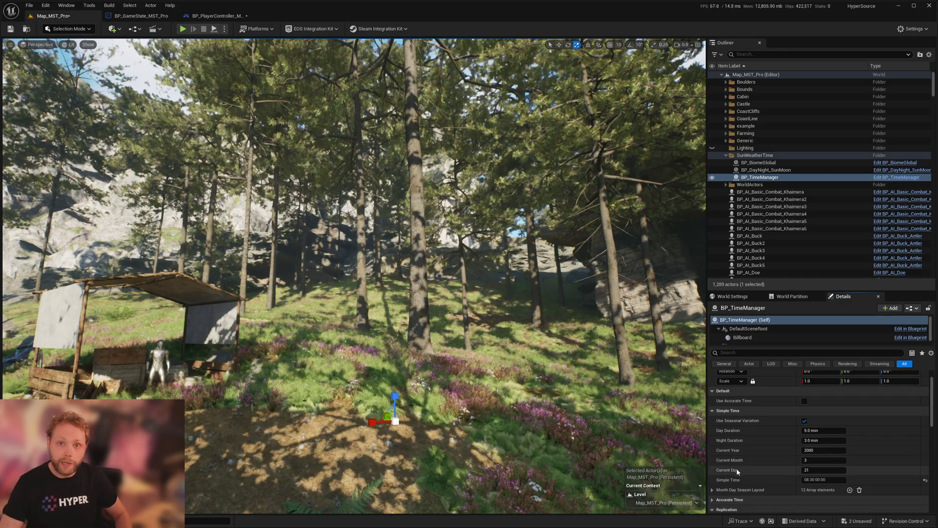
# Select BP_DayNight_SunMoon and expand its Skylight options to review intensities, transition times and cubemaps.
pyautogui.click(767, 170)
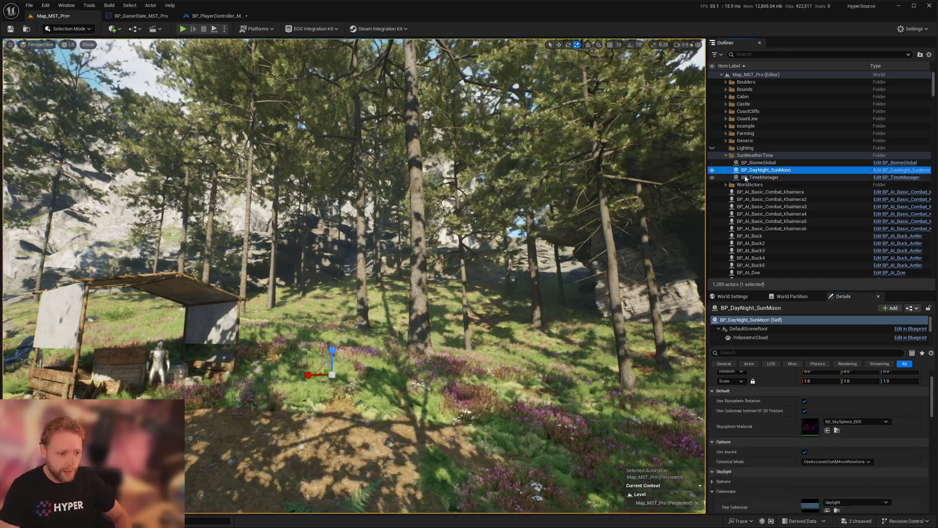
pyautogui.scroll(-5, 777, 415)
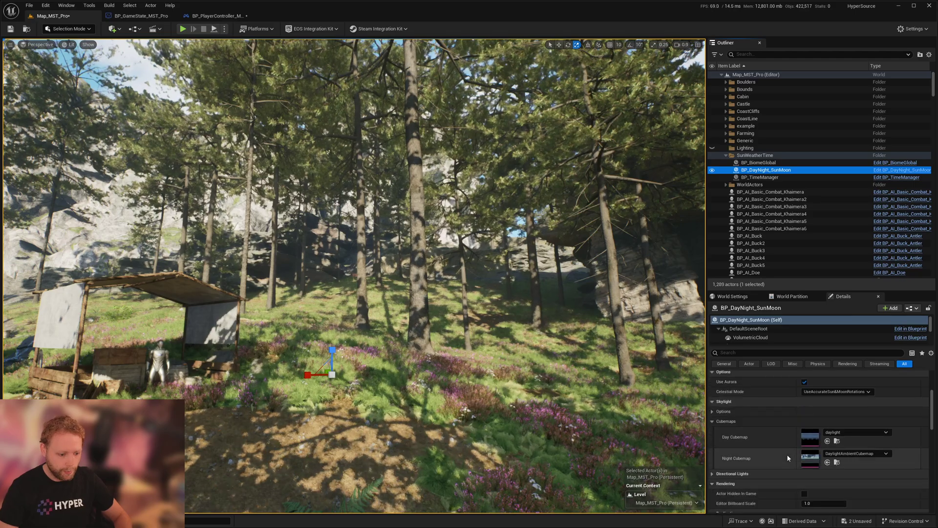
pyautogui.click(723, 400)
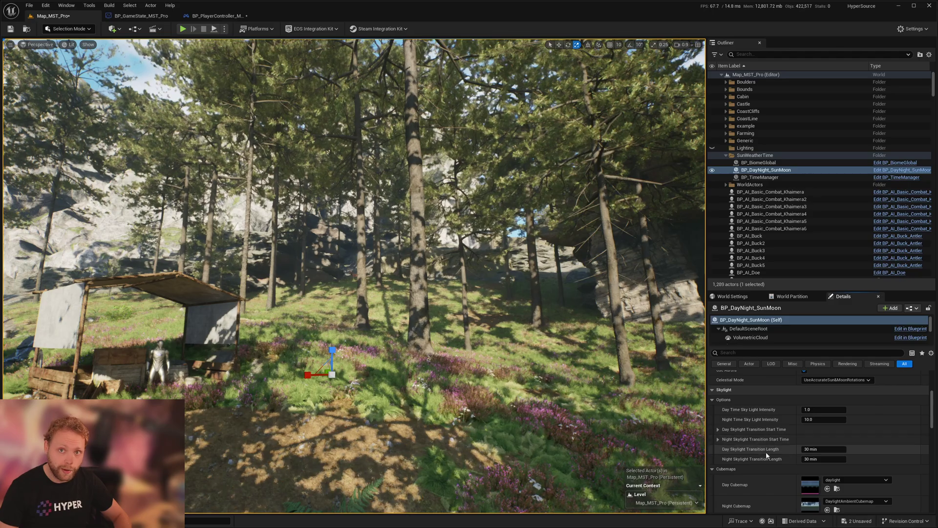
pyautogui.scroll(-1, 760, 434)
pyautogui.scroll(-5, 758, 435)
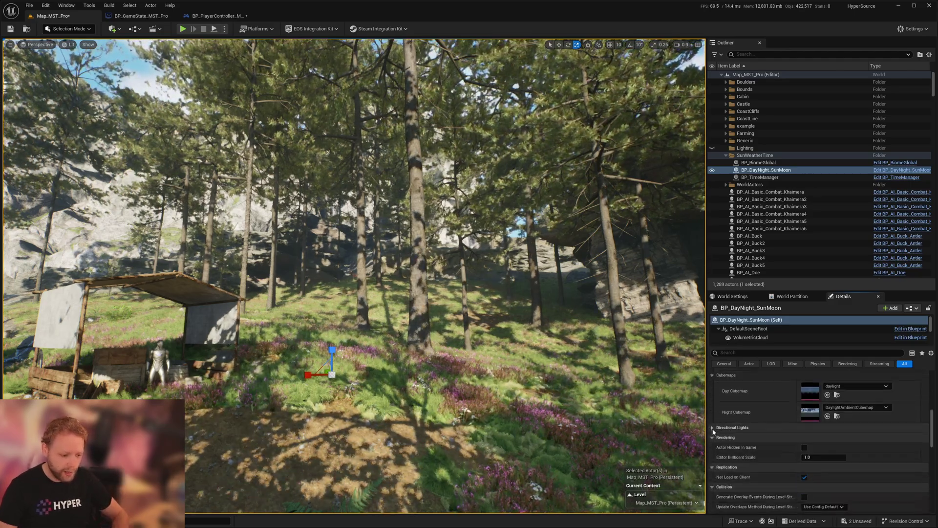
# Expand the Directional Lights options of BP_DayNight_SunMoon to examine the Sun and Moon light color and intensity.
pyautogui.click(712, 438)
pyautogui.click(718, 447)
pyautogui.scroll(-3, 718, 447)
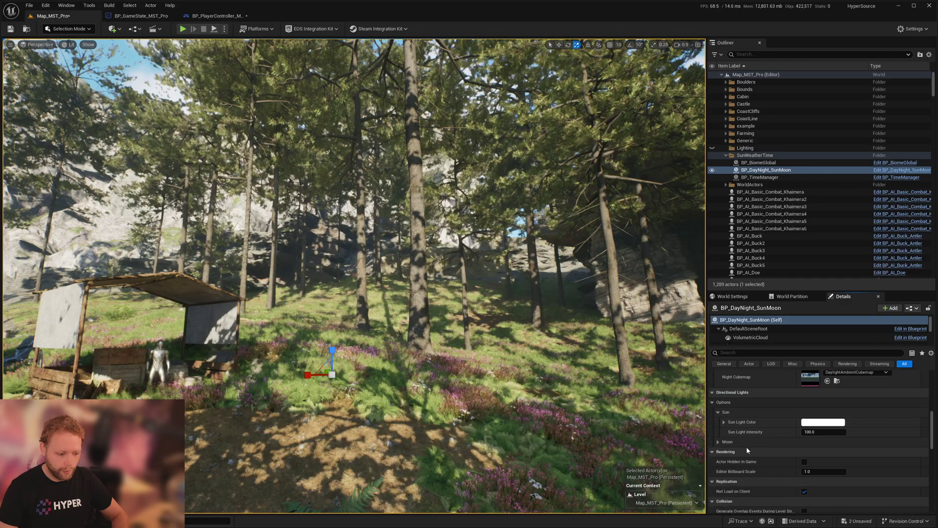
pyautogui.click(718, 441)
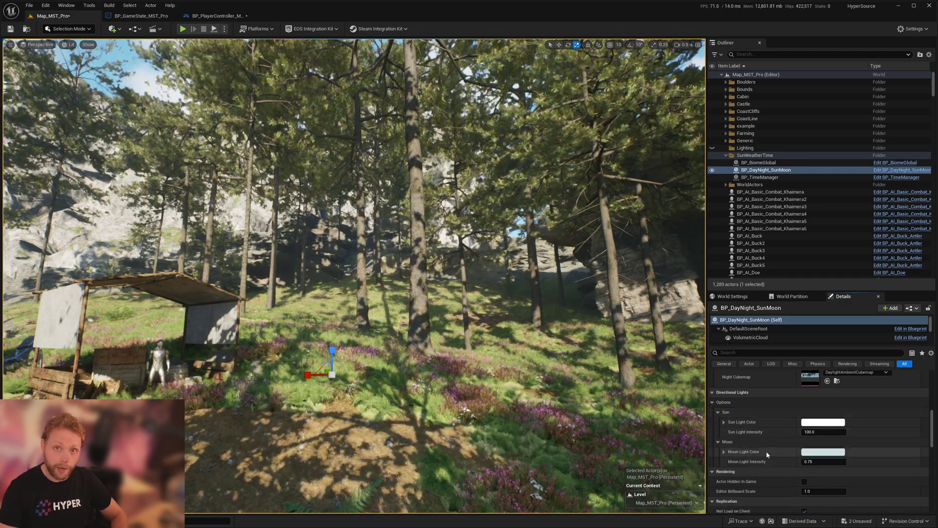
pyautogui.scroll(10, 766, 450)
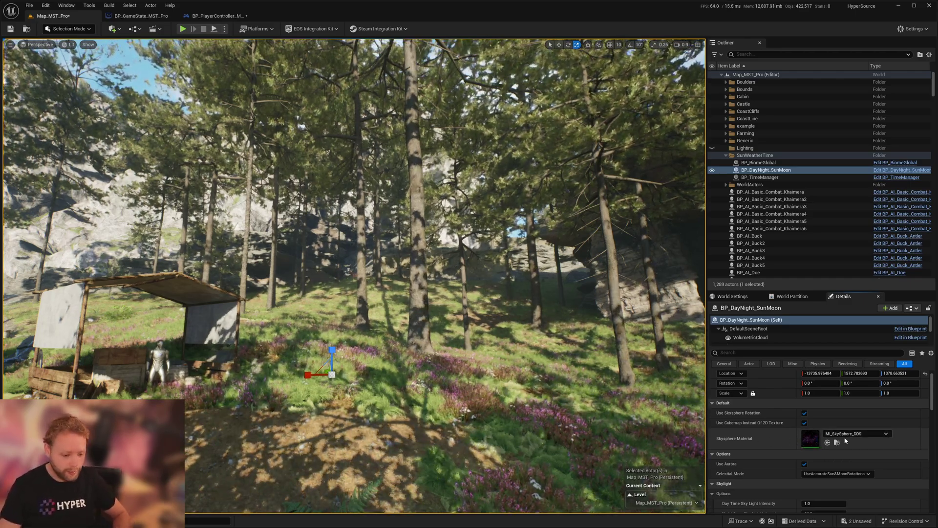
# Enlarge the component list of BP_DayNight_SunMoon and inspect the properties of its Sun and Post Process components.
pyautogui.moveTo(806, 346); pyautogui.dragTo(801, 400)
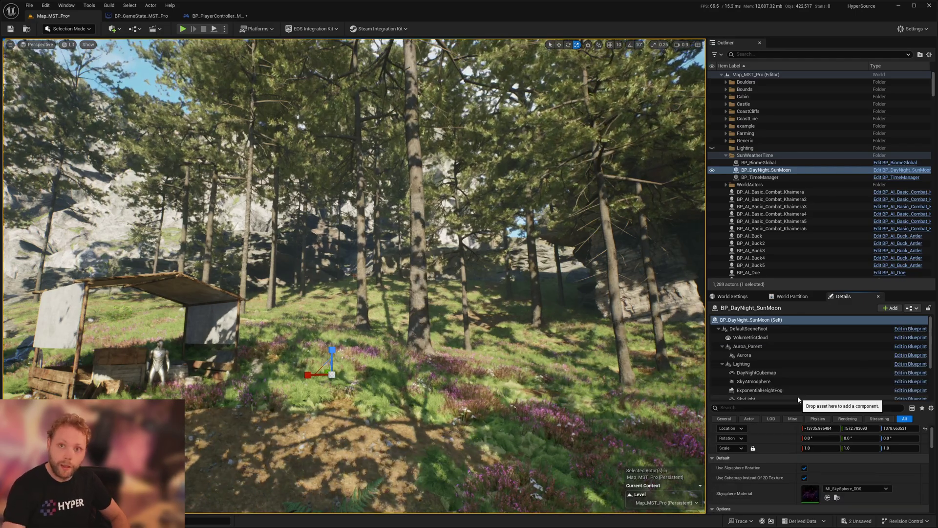
pyautogui.scroll(-3, 798, 361)
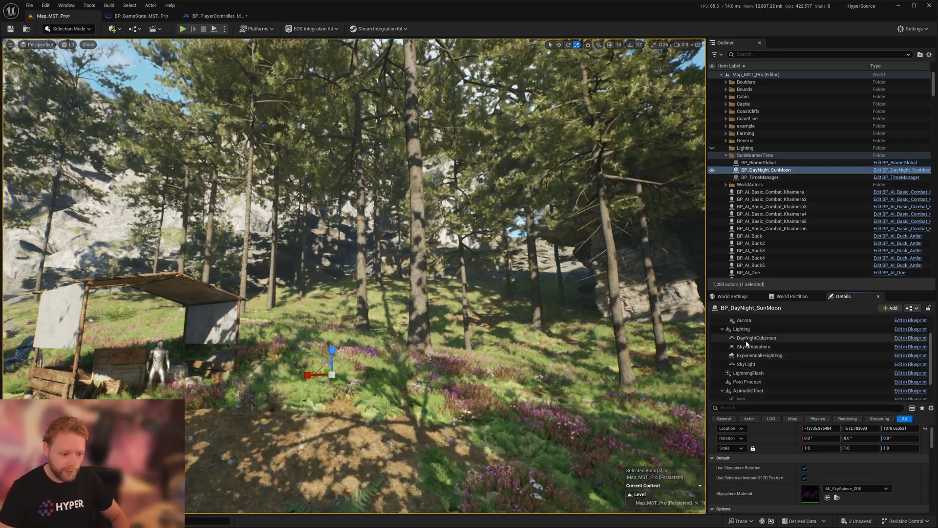
pyautogui.scroll(-2, 781, 351)
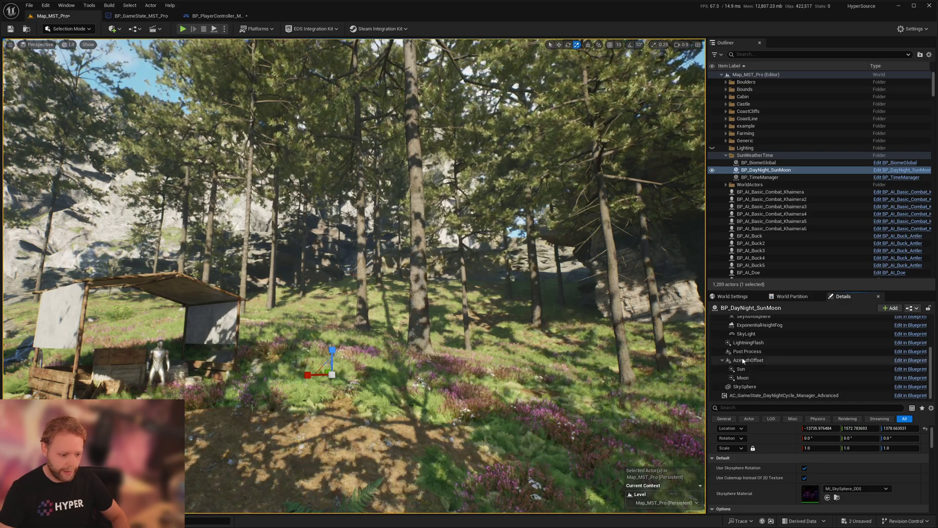
pyautogui.click(745, 369)
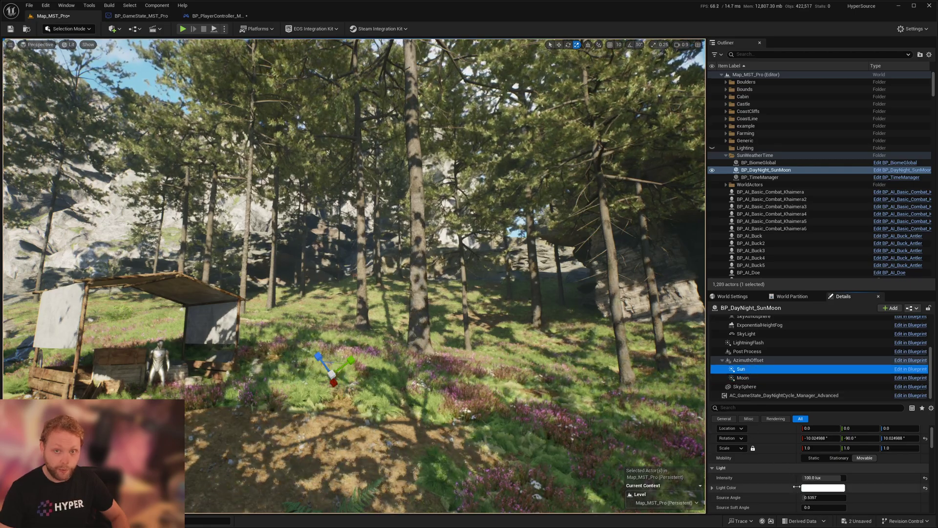
pyautogui.scroll(1, 769, 342)
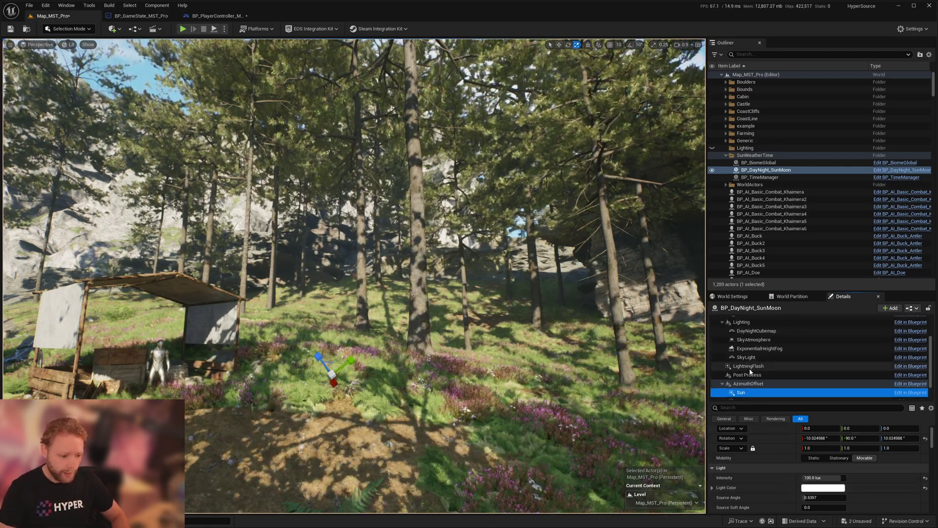
pyautogui.click(747, 375)
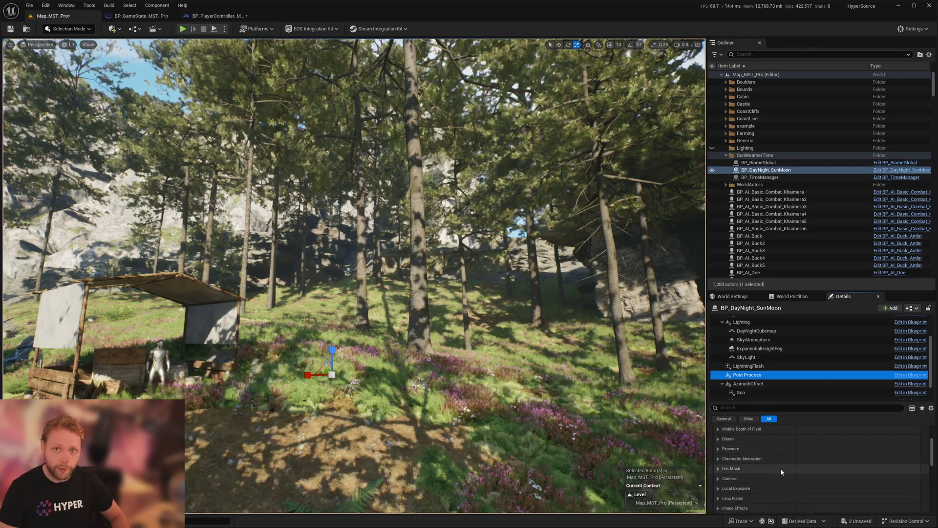
pyautogui.scroll(-4, 780, 467)
pyautogui.scroll(2, 759, 457)
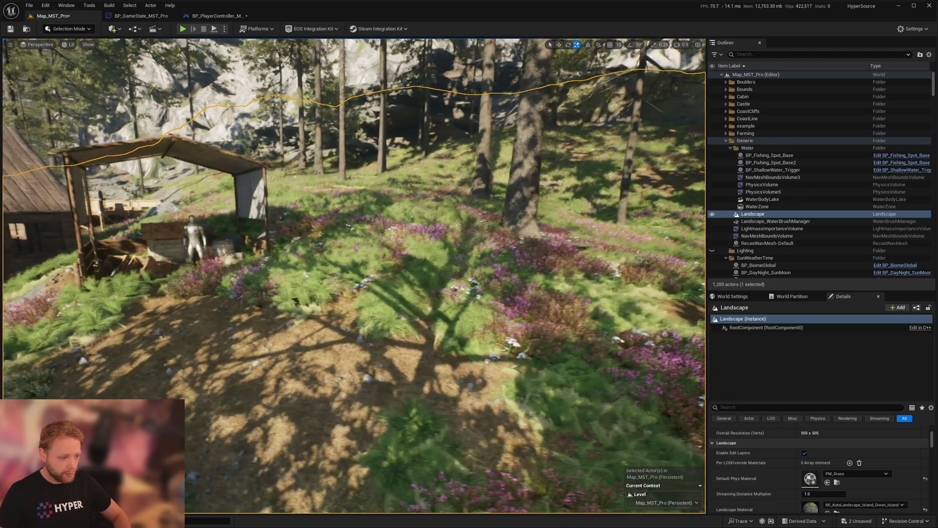
# Open the landscape's M_AutoLandscape_Base material and inspect the weather parameters and MF_SnowDustAccumulationEffect in its connected weather system subgraph.
pyautogui.moveTo(369, 341)
pyautogui.mouseDown(button='right')
pyautogui.moveTo(364, 361)
pyautogui.moveTo(370, 341)
pyautogui.mouseUp(button='right')
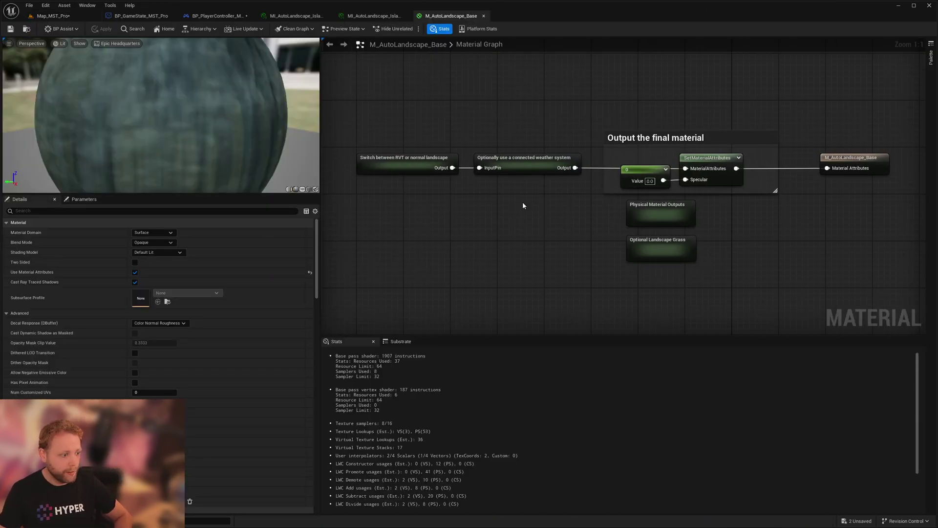
pyautogui.click(498, 166)
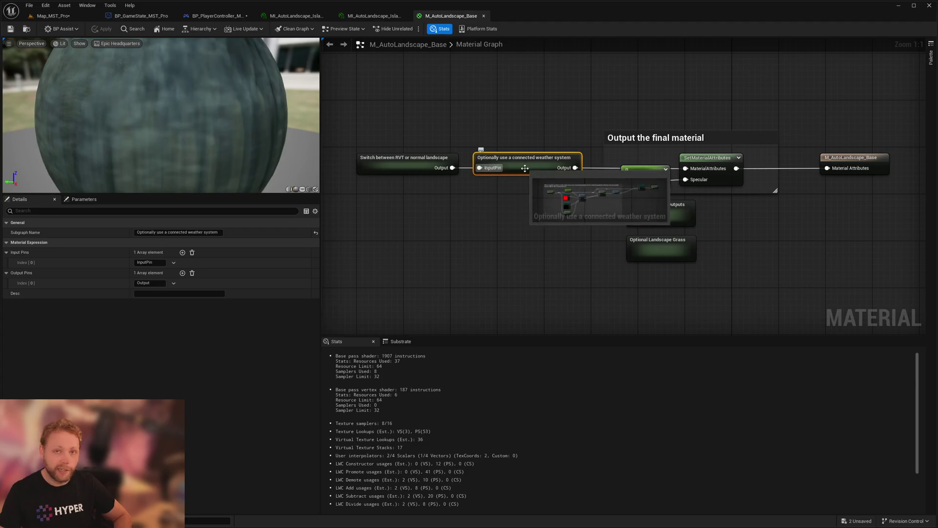
pyautogui.doubleClick(519, 168)
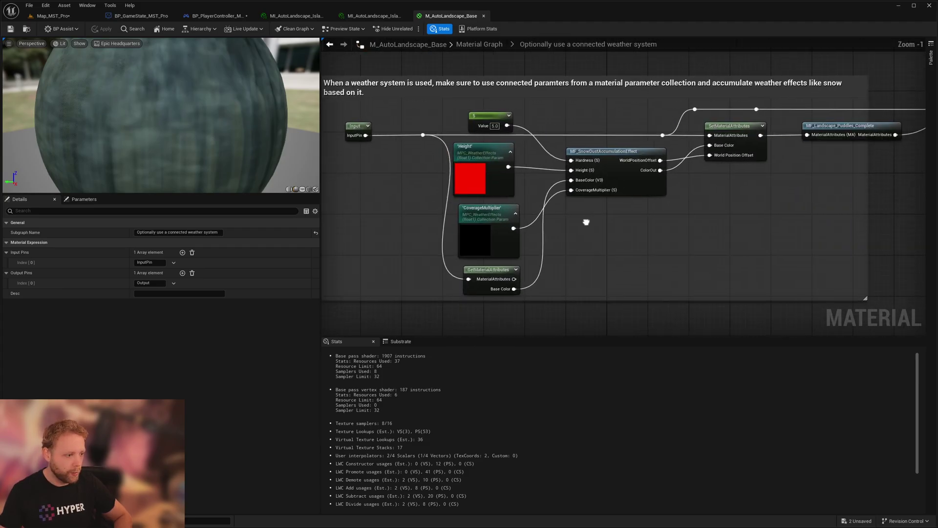
pyautogui.click(456, 154)
pyautogui.click(462, 216)
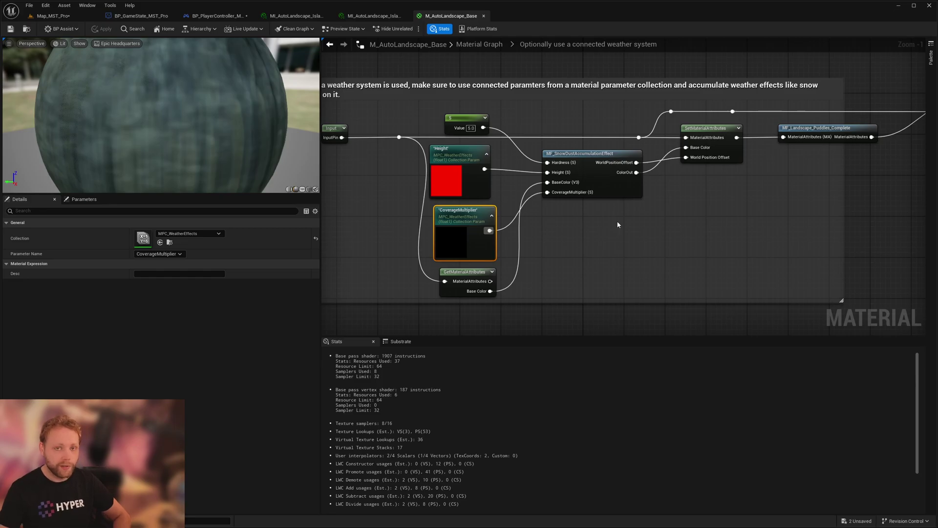
pyautogui.moveTo(618, 224); pyautogui.dragTo(556, 225, button='right')
pyautogui.click(589, 215)
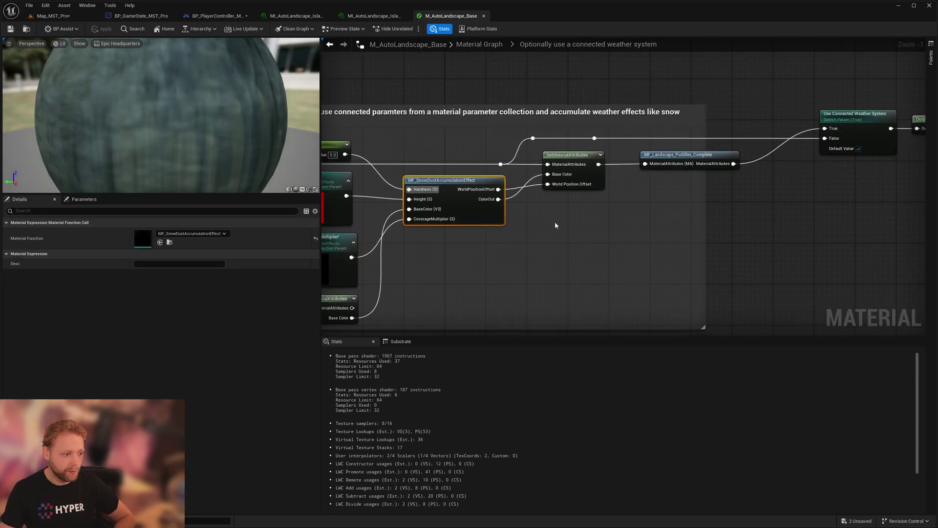
# Inspect the MF_Landscape_Puddles_Complete function and select all nodes of the connected weather system subgraph.
pyautogui.click(689, 158)
pyautogui.scroll(-2, 730, 198)
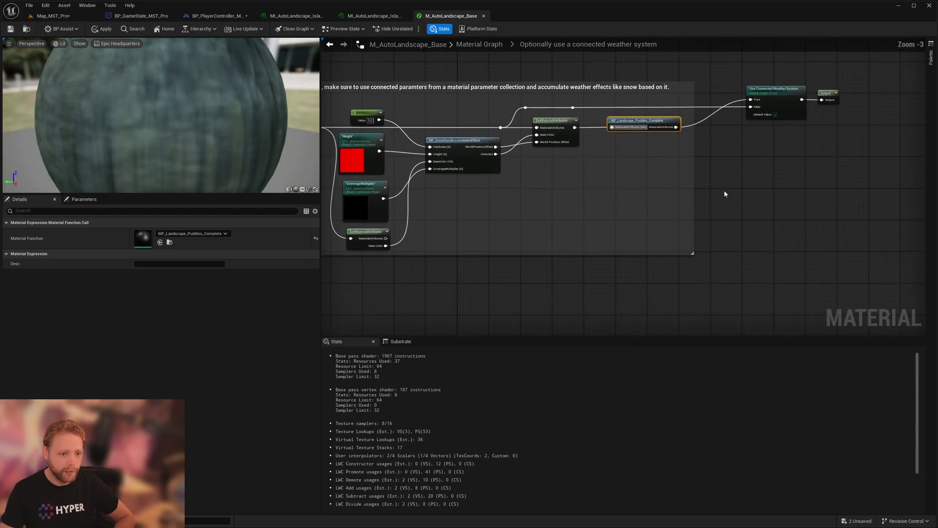
pyautogui.scroll(-4, 801, 234)
pyautogui.moveTo(854, 272); pyautogui.dragTo(570, 151)
pyautogui.scroll(4, 651, 233)
pyautogui.moveTo(651, 233); pyautogui.dragTo(587, 224, button='right')
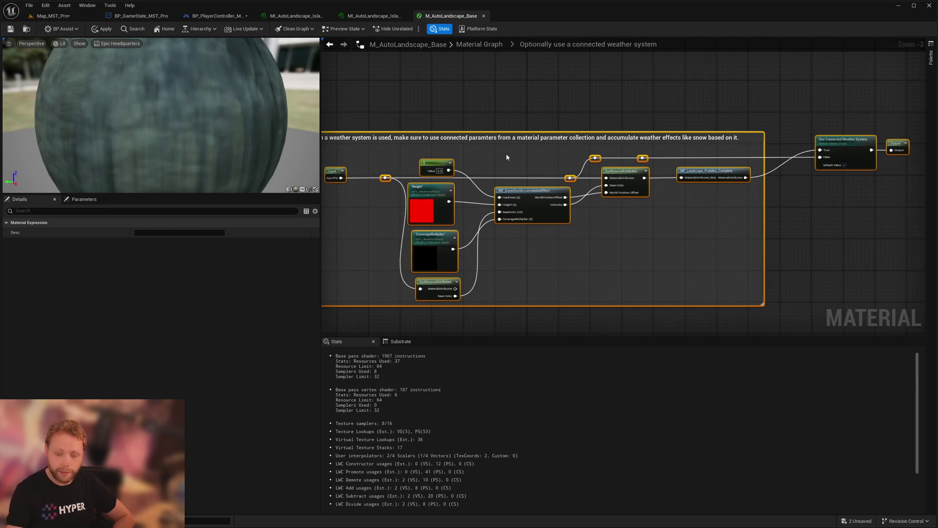
# Open the M_pine_tree_01_bark material from the SM_pine_tree_01 mesh and inspect the MF_TreeWind node feeding World Position Offset.
pyautogui.hotkey('ctrl', 'Tab')
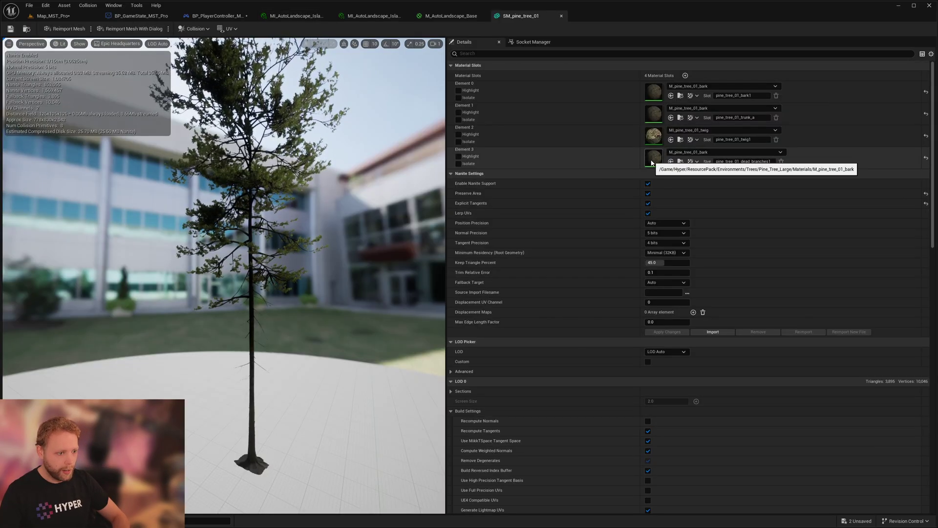
pyautogui.doubleClick(655, 92)
pyautogui.moveTo(562, 261); pyautogui.dragTo(549, 244)
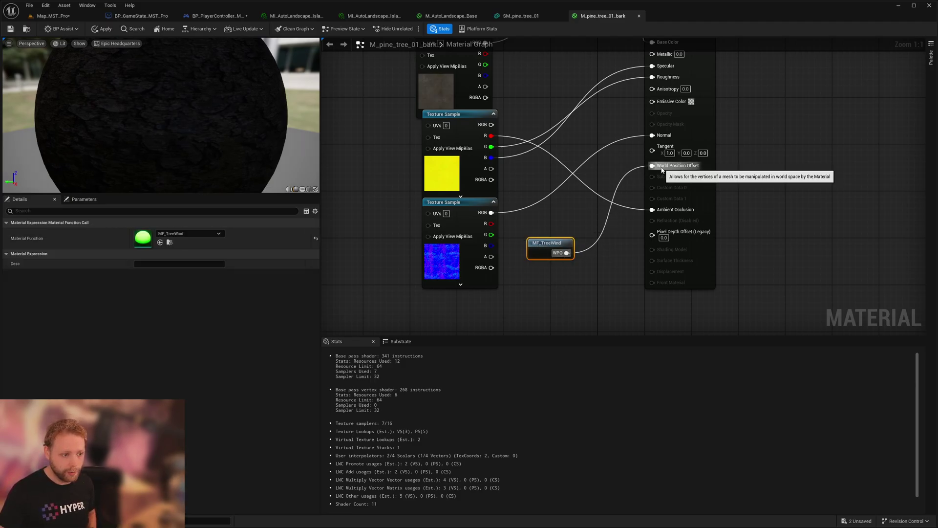
# Open the M_grass_medium_04 material of the medium grass mesh and inspect the MF_Foliage_Wind node feeding WorldPositionOffset.
pyautogui.moveTo(664, 201); pyautogui.dragTo(649, 236, button='right')
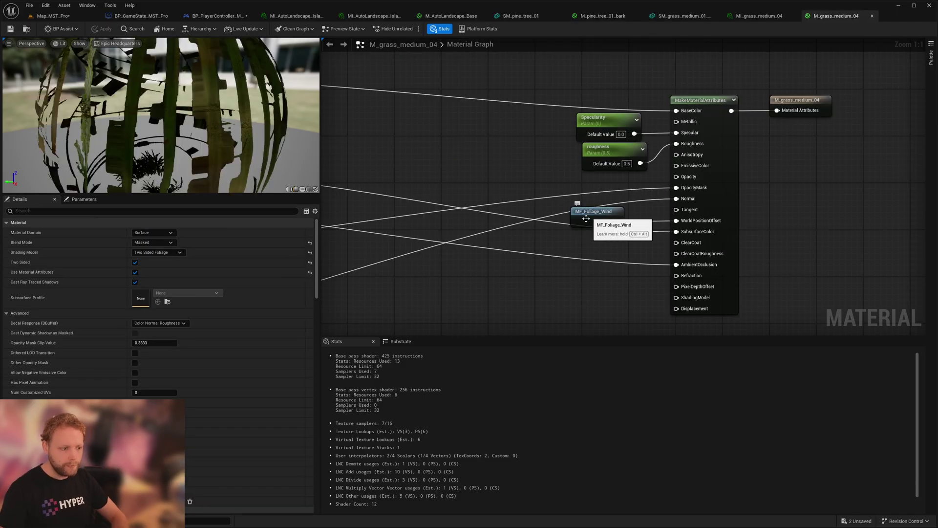
pyautogui.click(590, 223)
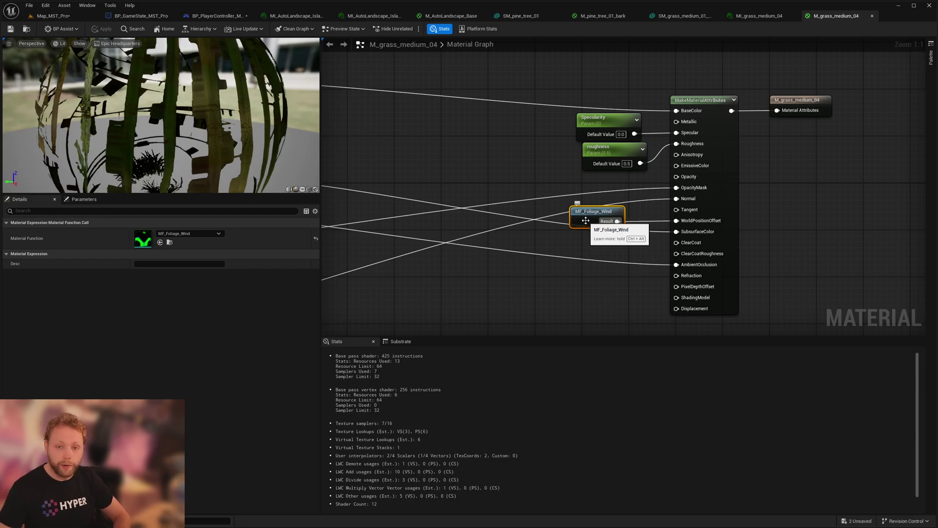
pyautogui.moveTo(578, 254); pyautogui.dragTo(548, 241, button='right')
pyautogui.click(553, 215)
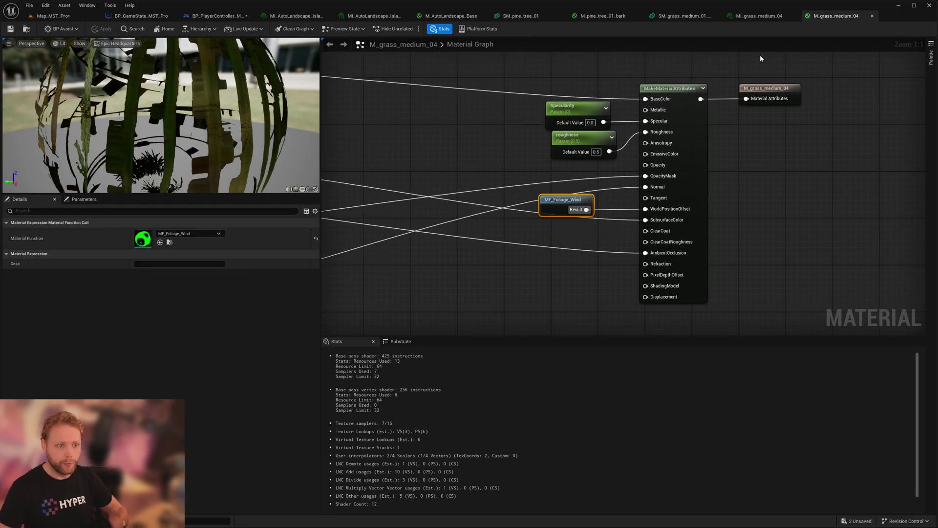
pyautogui.click(683, 16)
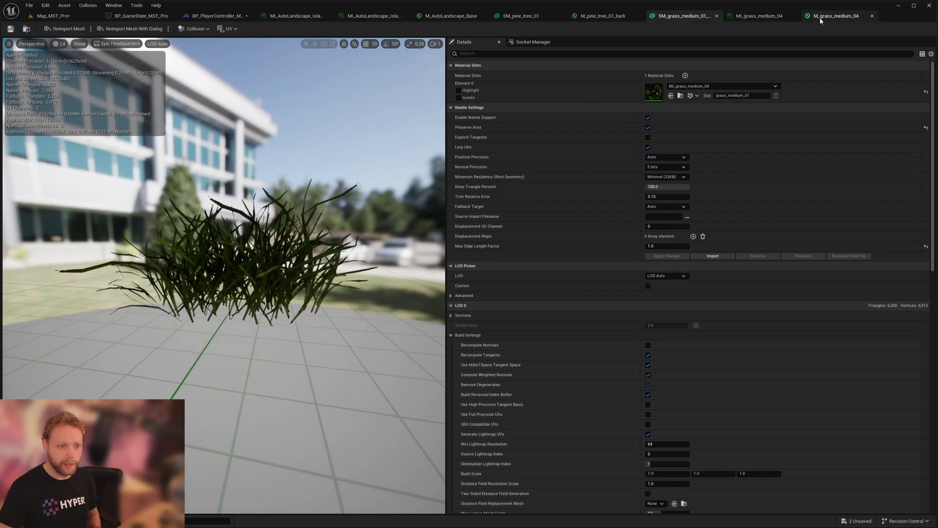
pyautogui.click(833, 17)
# Open the MF_Foliage_Wind and MF_TreeWind functions and locate MF_TreeWind in the MaterialFunctions/WeatherSystem folder.
pyautogui.rightClick(550, 208)
pyautogui.click(569, 288)
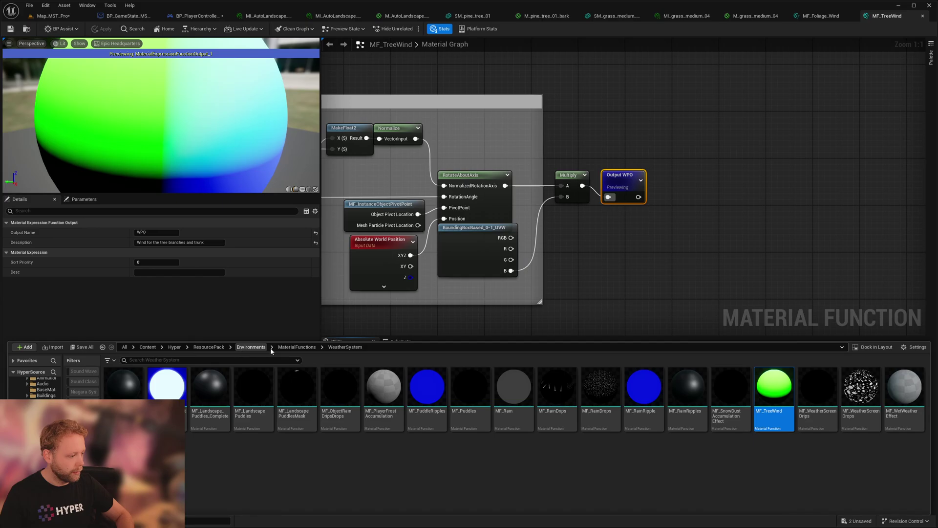
pyautogui.click(777, 430)
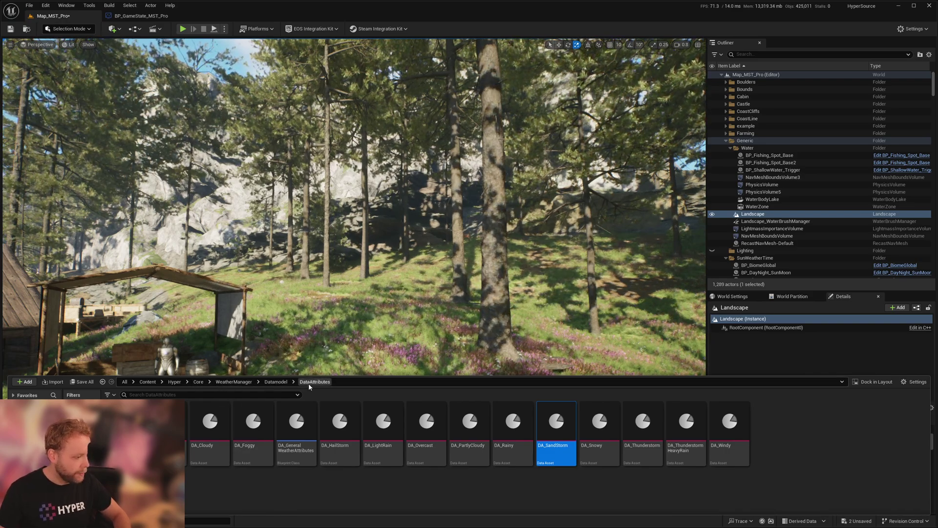
# Open the DA_SandStorm data asset from the WeatherManager/Datamodel/DataAttributes folder to view its weather attributes.
pyautogui.click(335, 477)
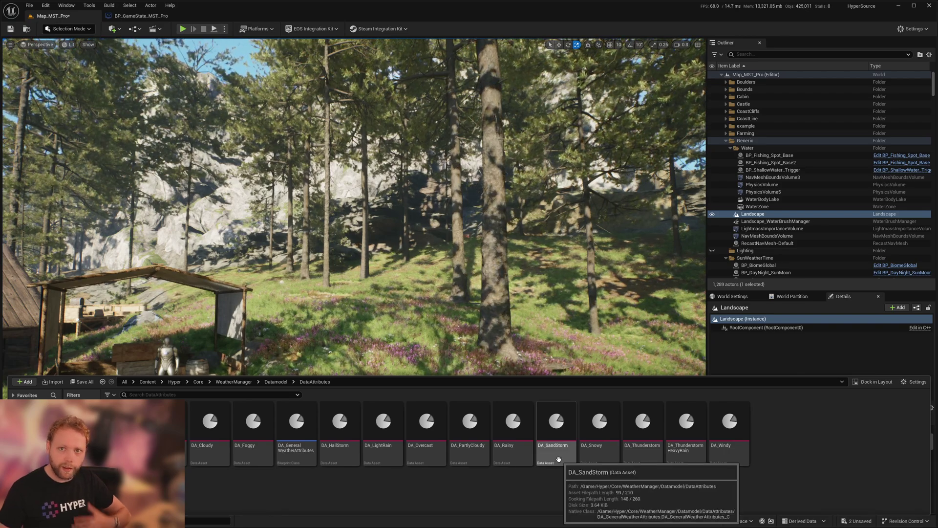
pyautogui.doubleClick(557, 440)
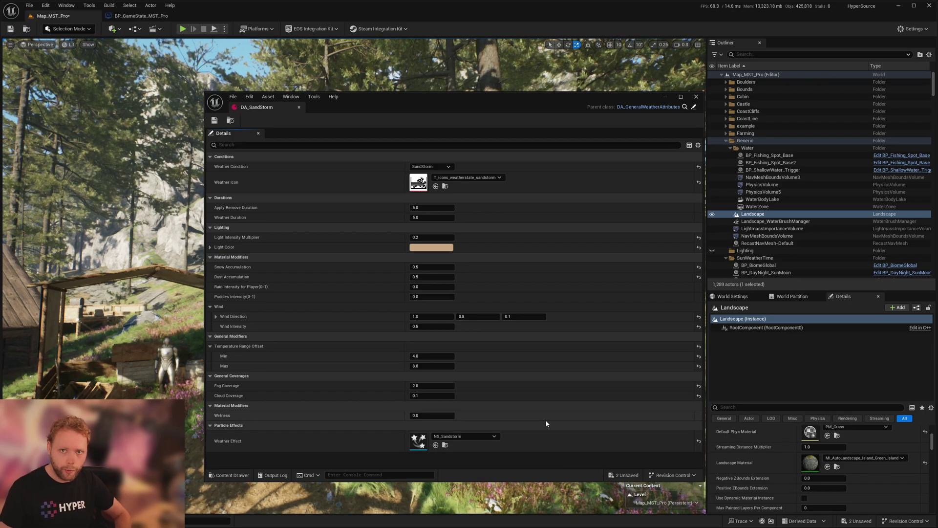